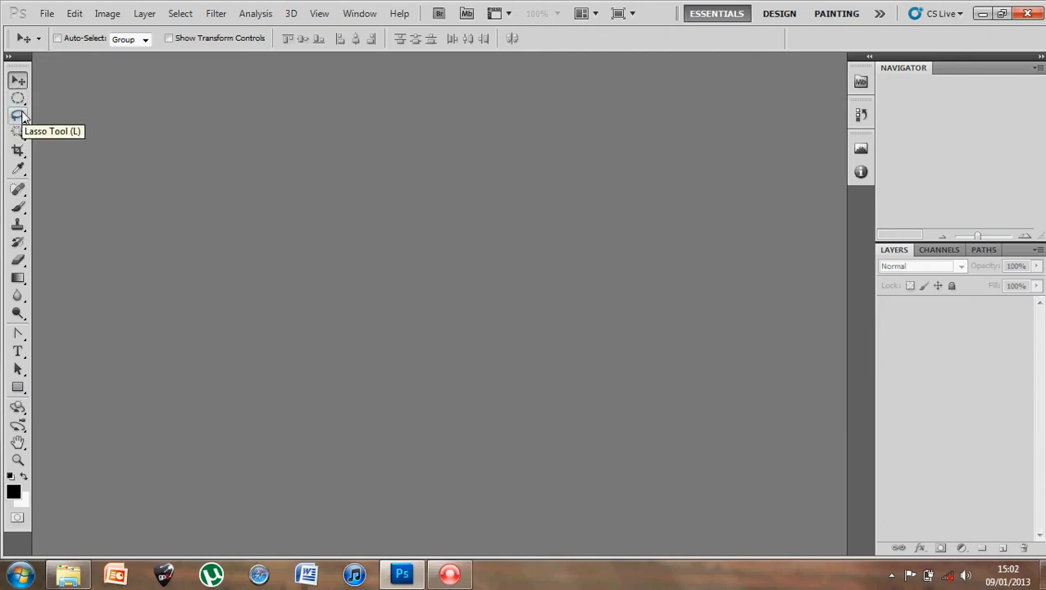
Open beach.jpg and beachball.jpg together from the Week 1 folder
{"action": "left_click", "coordinate": [18, 117]}
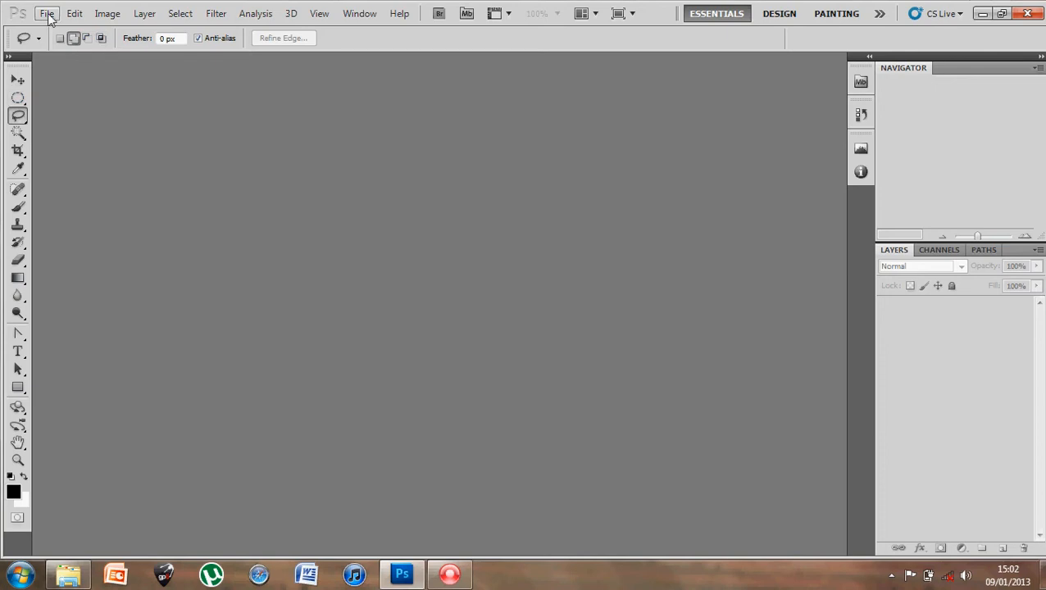
{"action": "left_click", "coordinate": [46, 13]}
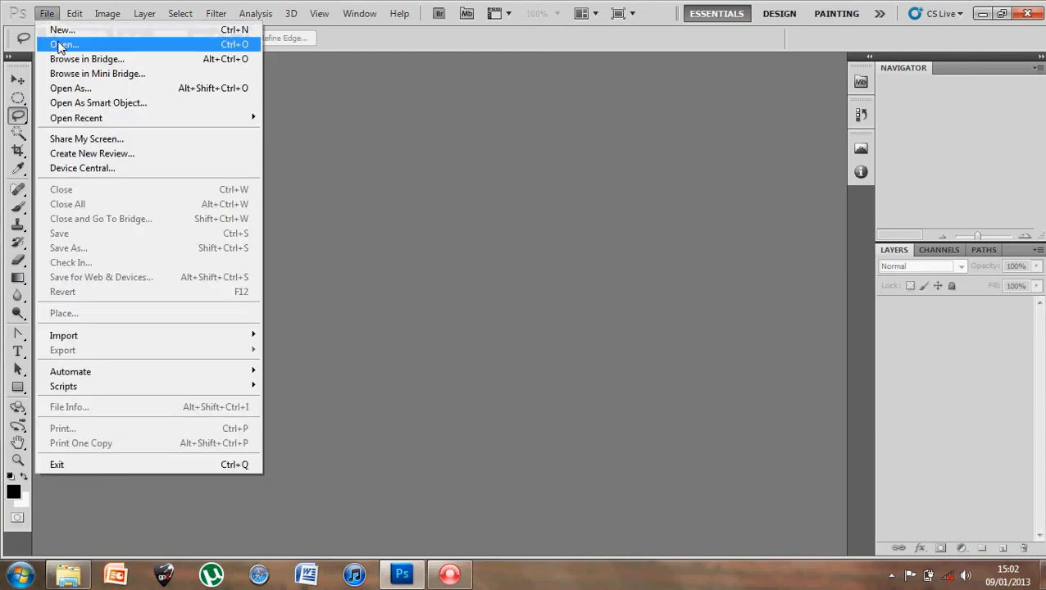
{"action": "left_click", "coordinate": [63, 44]}
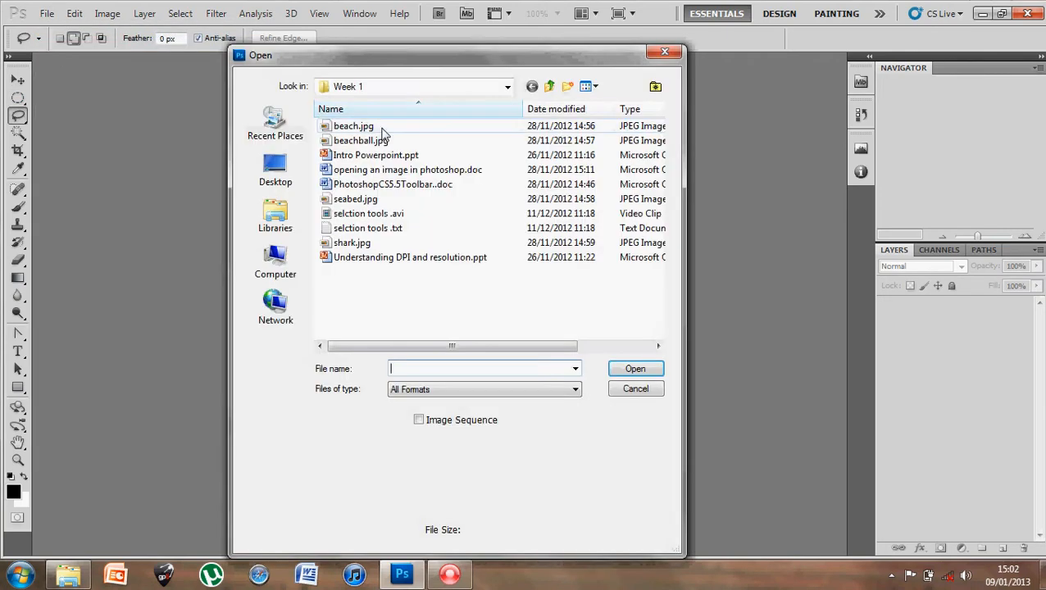
{"action": "left_click", "coordinate": [382, 129]}
{"action": "left_click", "coordinate": [383, 141], "text": "ctrl"}
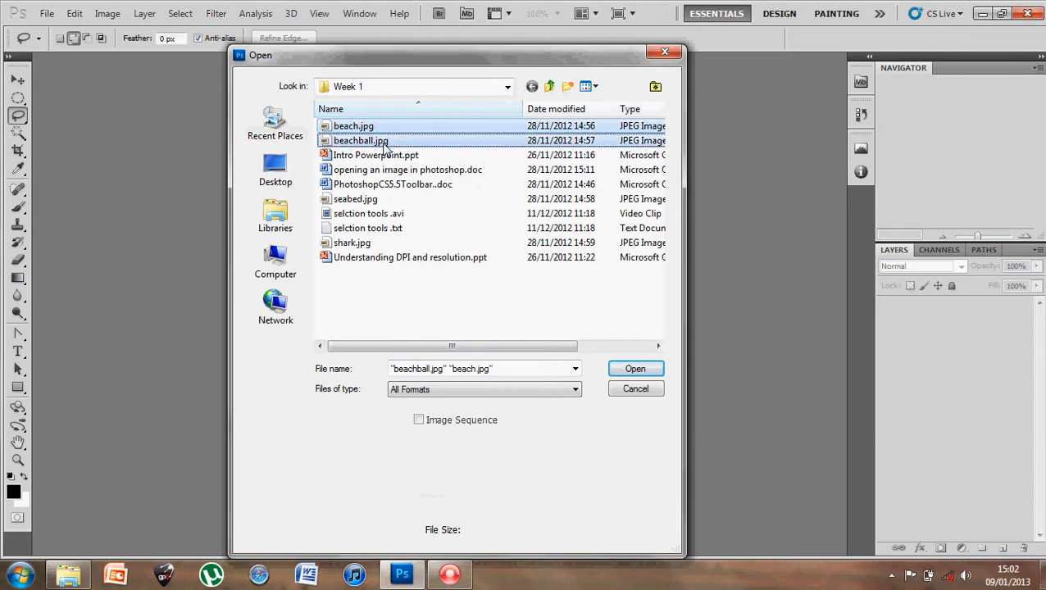
{"action": "left_click", "coordinate": [660, 369]}
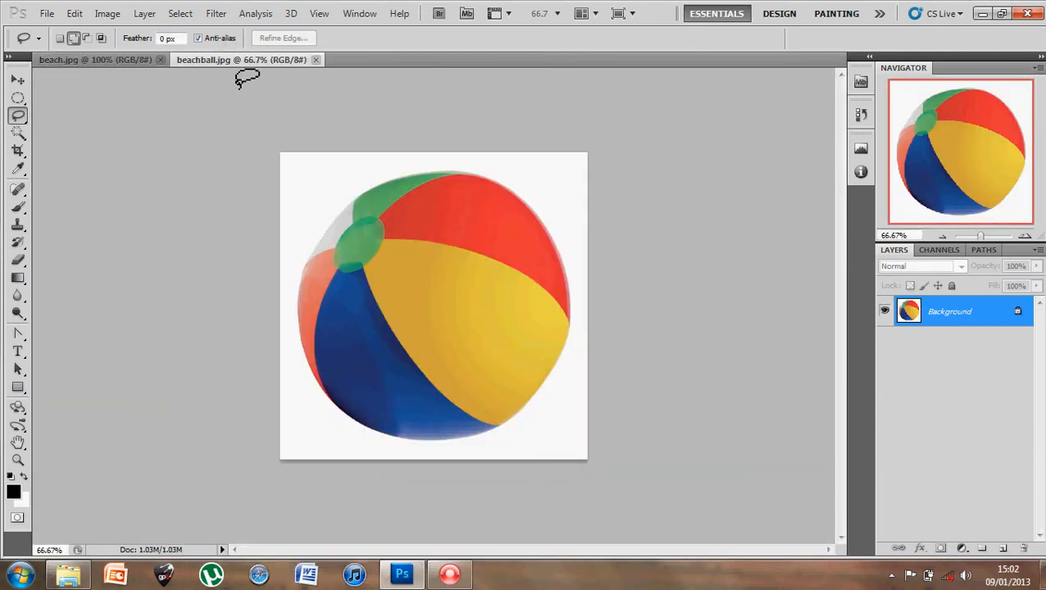
Switch between the two open images, float the beachball.jpg window, and dock it back beside beach.jpg
{"action": "left_click", "coordinate": [18, 80]}
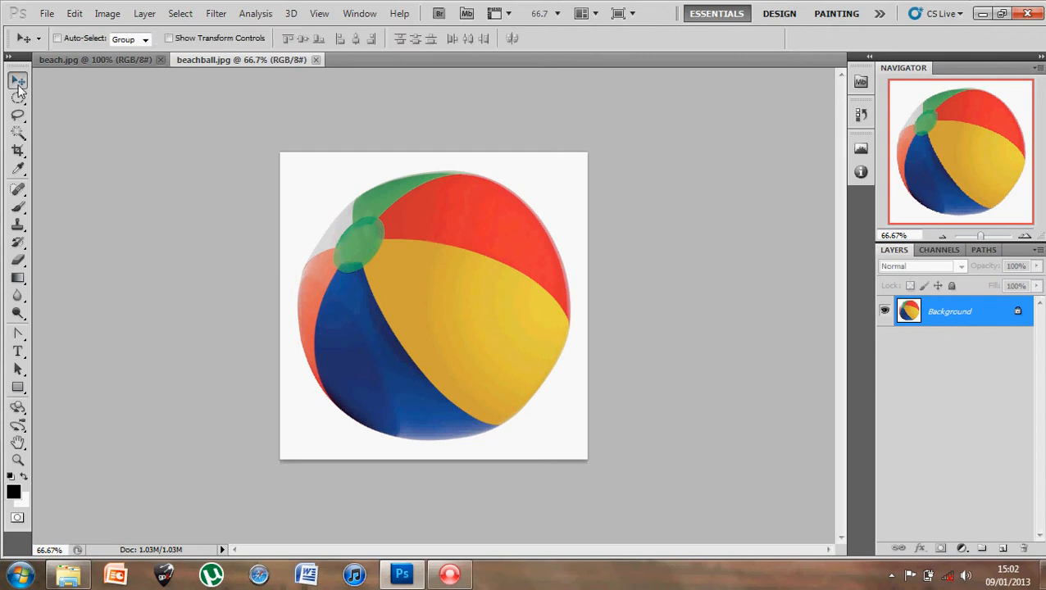
{"action": "left_click", "coordinate": [97, 60]}
{"action": "left_click", "coordinate": [196, 60]}
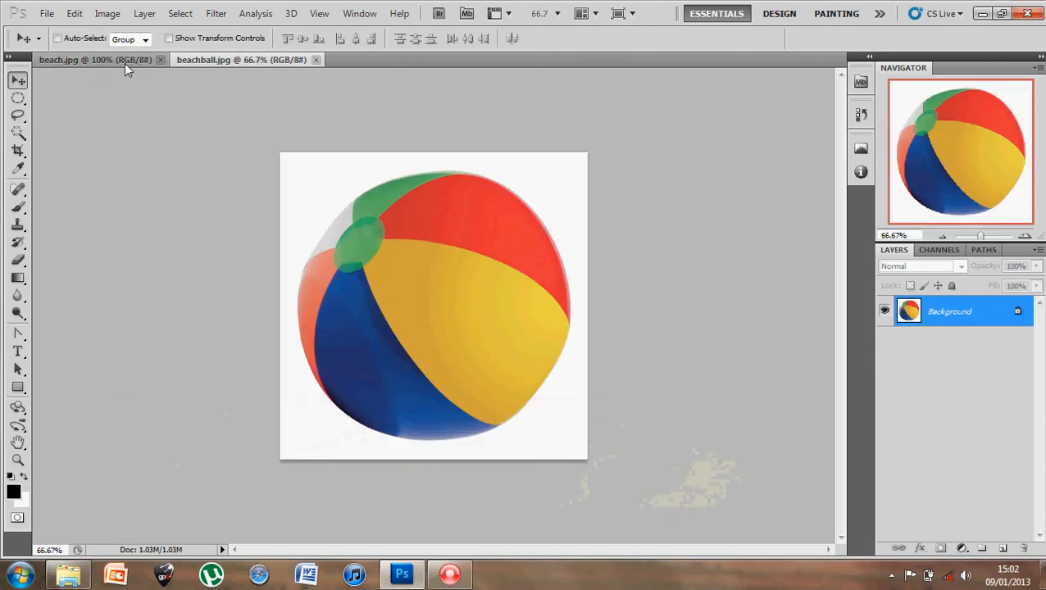
{"action": "left_click", "coordinate": [124, 61]}
{"action": "left_click", "coordinate": [208, 61]}
{"action": "left_click_drag", "start_coordinate": [219, 60], "coordinate": [283, 97]}
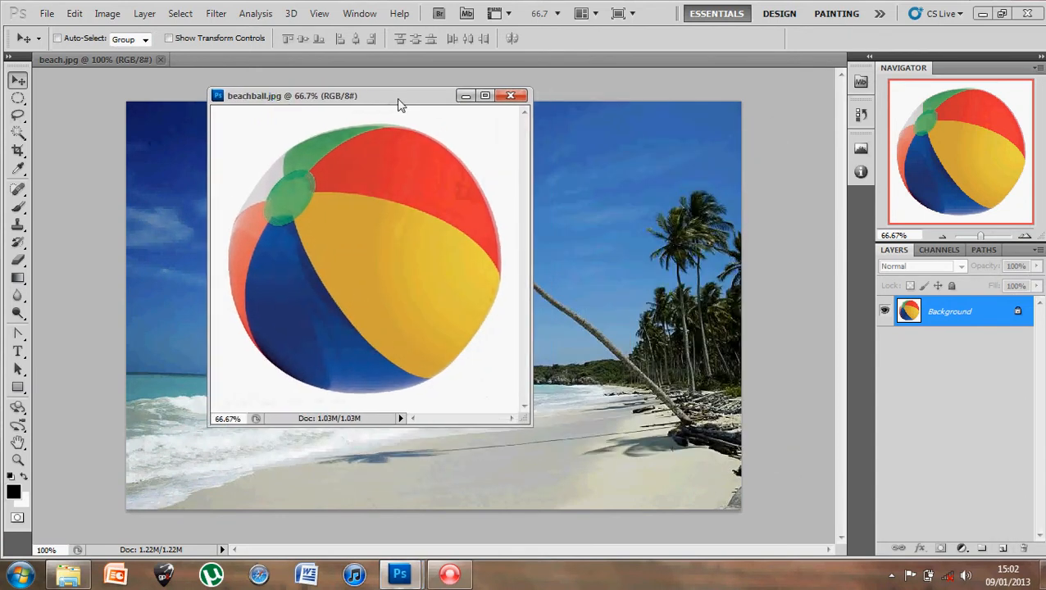
{"action": "left_click_drag", "start_coordinate": [399, 99], "coordinate": [351, 69]}
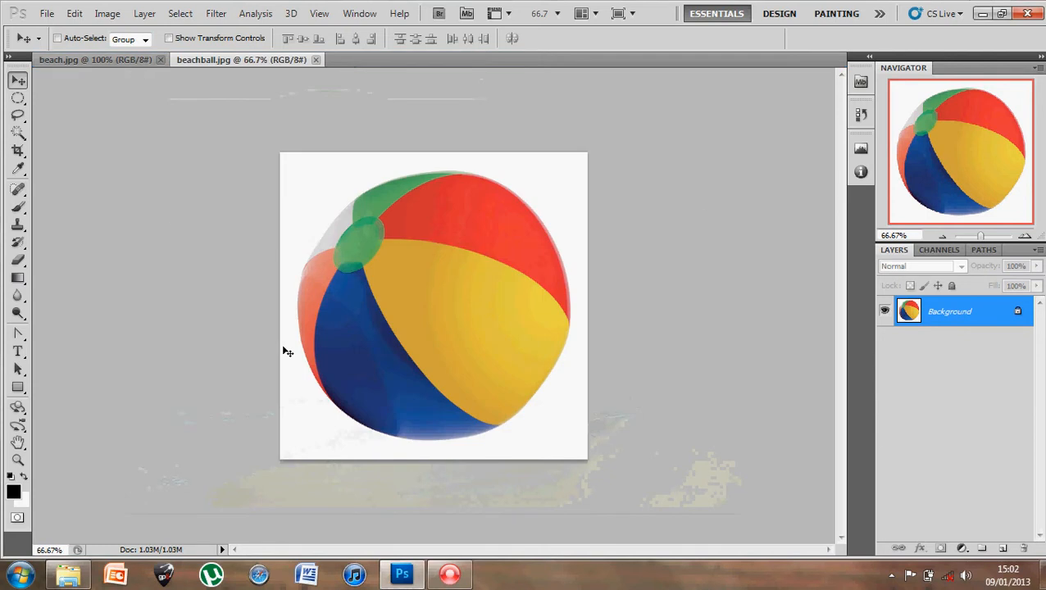
Draw an elliptical marquee selection around the beach ball at 100% zoom, roughly following its outline
{"action": "left_click", "coordinate": [983, 237]}
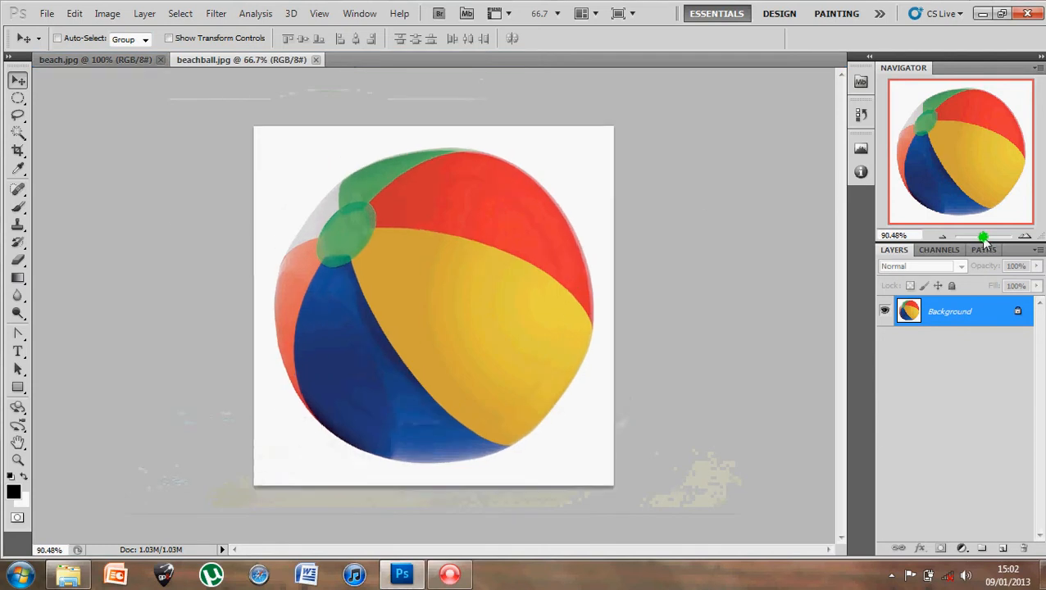
{"action": "left_click_drag", "start_coordinate": [980, 236], "coordinate": [980, 236]}
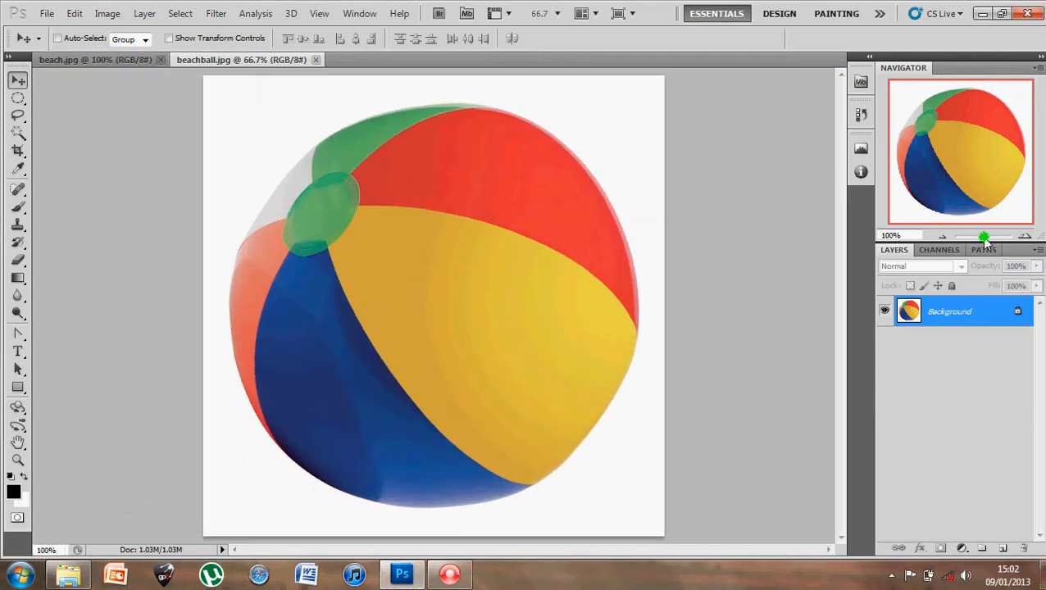
{"action": "left_click", "coordinate": [18, 98]}
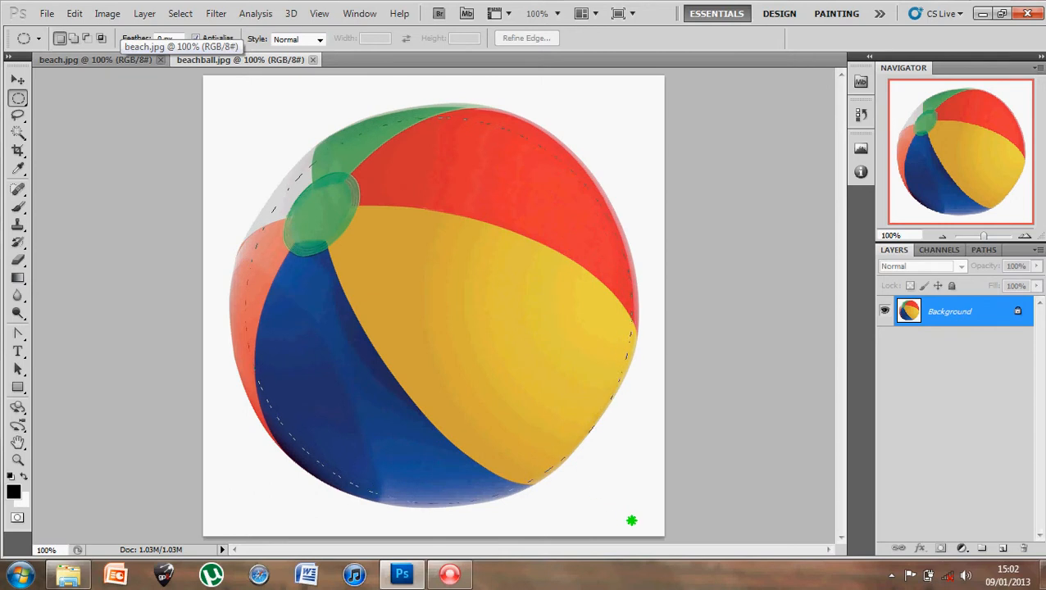
{"action": "left_click_drag", "start_coordinate": [630, 521], "coordinate": [632, 524]}
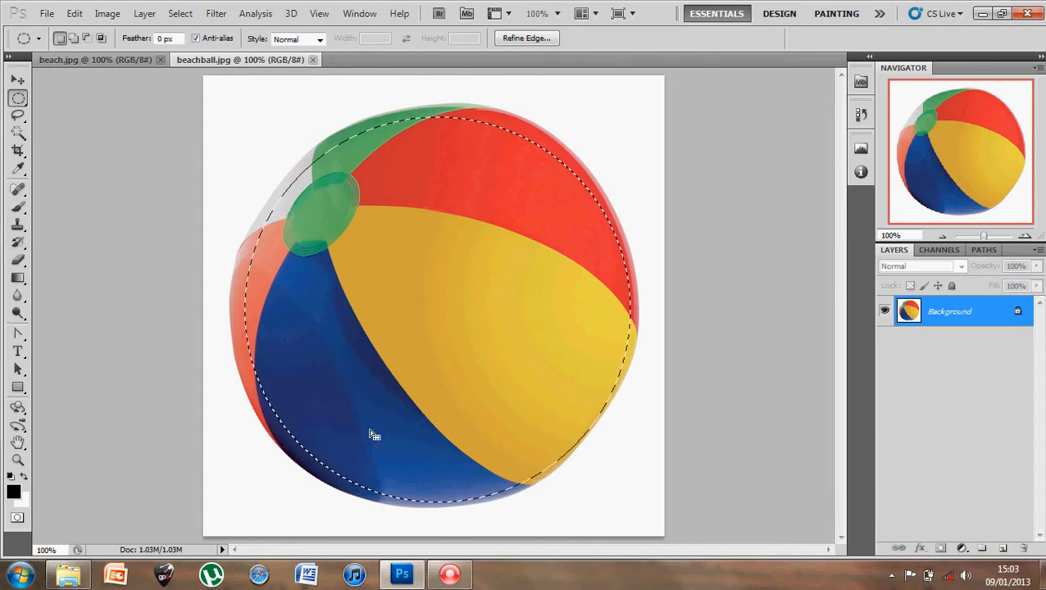
Add the missed green rim along the ball's upper edge to the selection with the Lasso in add-to-selection mode
{"action": "left_click", "coordinate": [19, 118]}
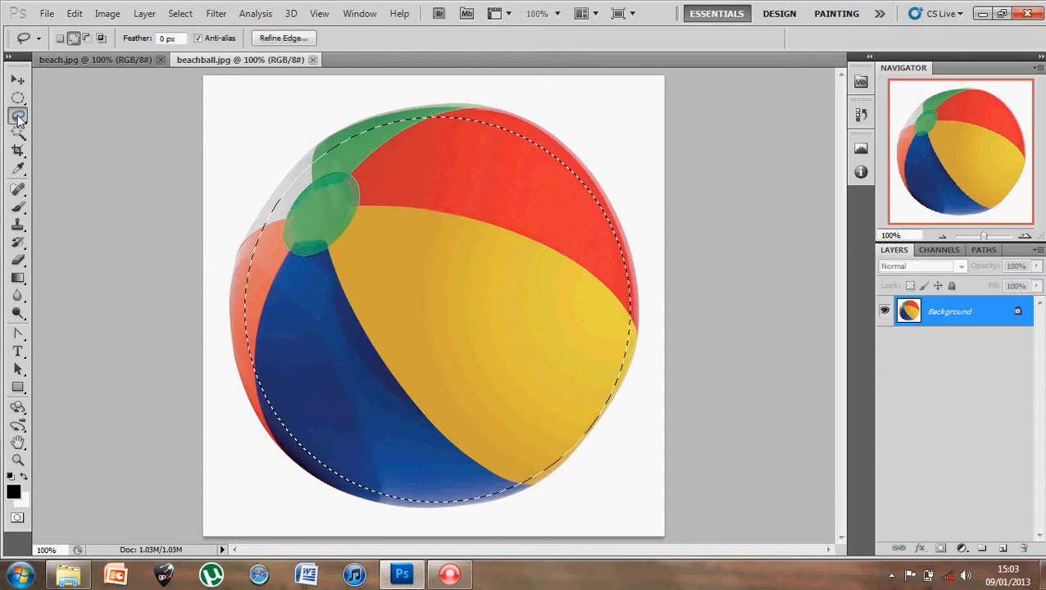
{"action": "left_click", "coordinate": [74, 39]}
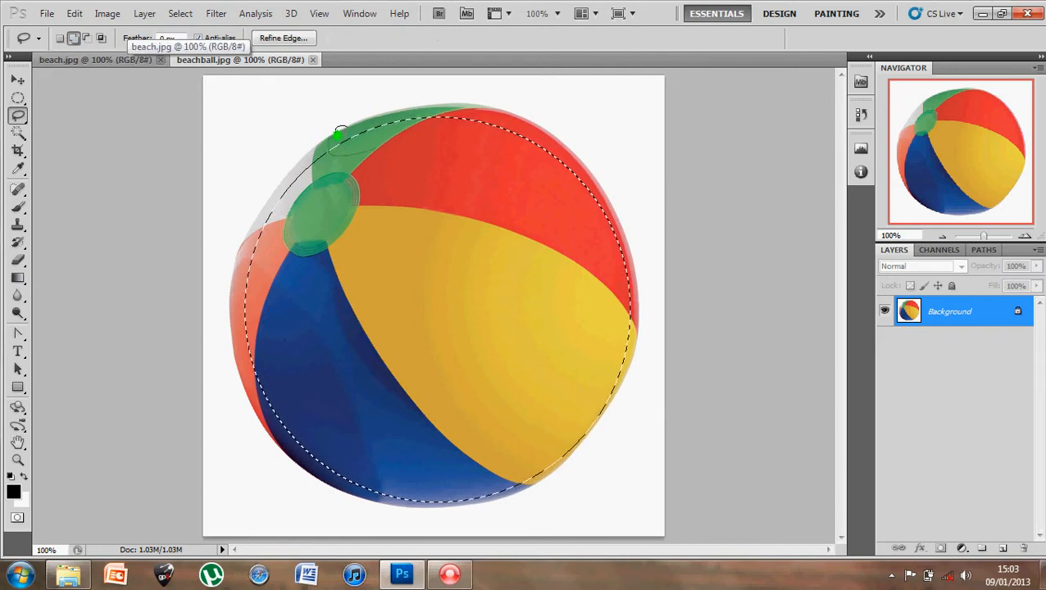
{"action": "mouse_move", "coordinate": [381, 120]}
{"action": "left_mouse_down"}
{"action": "mouse_move", "coordinate": [394, 129]}
{"action": "mouse_move", "coordinate": [376, 159]}
{"action": "left_mouse_up"}
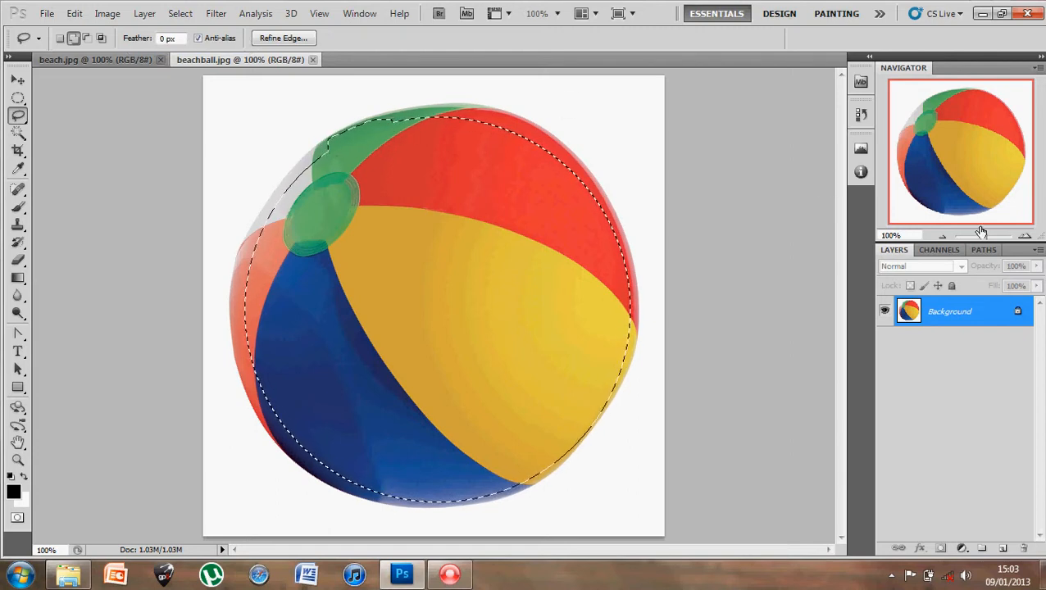
{"action": "left_click_drag", "start_coordinate": [982, 236], "coordinate": [990, 235]}
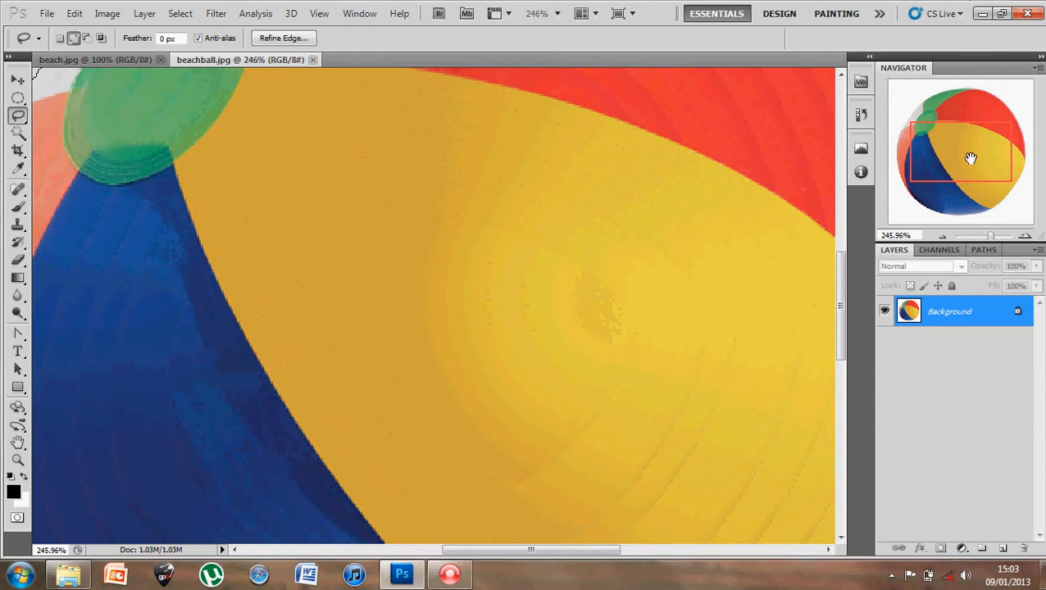
{"action": "left_click_drag", "start_coordinate": [969, 156], "coordinate": [954, 116]}
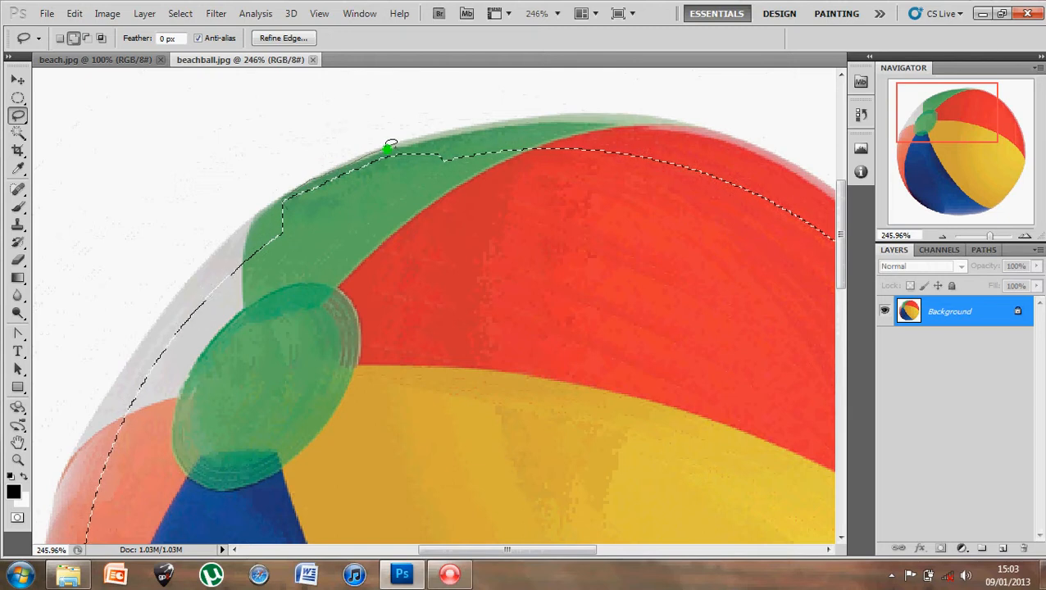
{"action": "mouse_move", "coordinate": [408, 143]}
{"action": "left_mouse_down"}
{"action": "mouse_move", "coordinate": [449, 146]}
{"action": "mouse_move", "coordinate": [451, 178]}
{"action": "mouse_move", "coordinate": [377, 221]}
{"action": "mouse_move", "coordinate": [286, 209]}
{"action": "left_mouse_up"}
{"action": "mouse_move", "coordinate": [588, 165]}
{"action": "left_mouse_down"}
{"action": "mouse_move", "coordinate": [433, 167]}
{"action": "mouse_move", "coordinate": [430, 155]}
{"action": "mouse_move", "coordinate": [443, 132]}
{"action": "mouse_move", "coordinate": [630, 118]}
{"action": "mouse_move", "coordinate": [650, 149]}
{"action": "mouse_move", "coordinate": [586, 168]}
{"action": "left_mouse_up"}
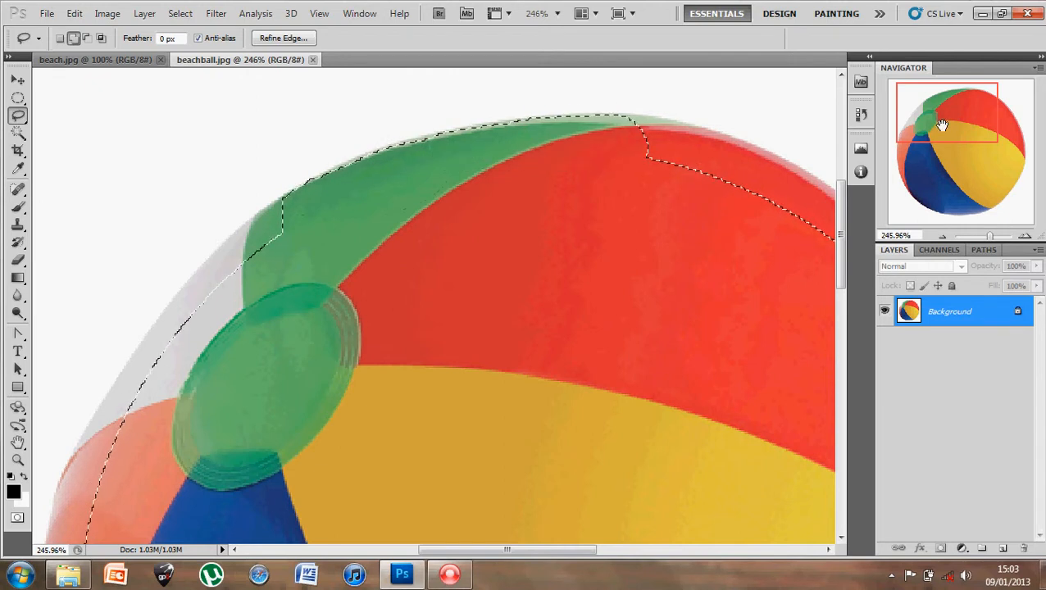
Lasso an extra area over the ball's top edge into the selection, and subtract the part lying outside the ball
{"action": "left_click_drag", "start_coordinate": [940, 124], "coordinate": [958, 125]}
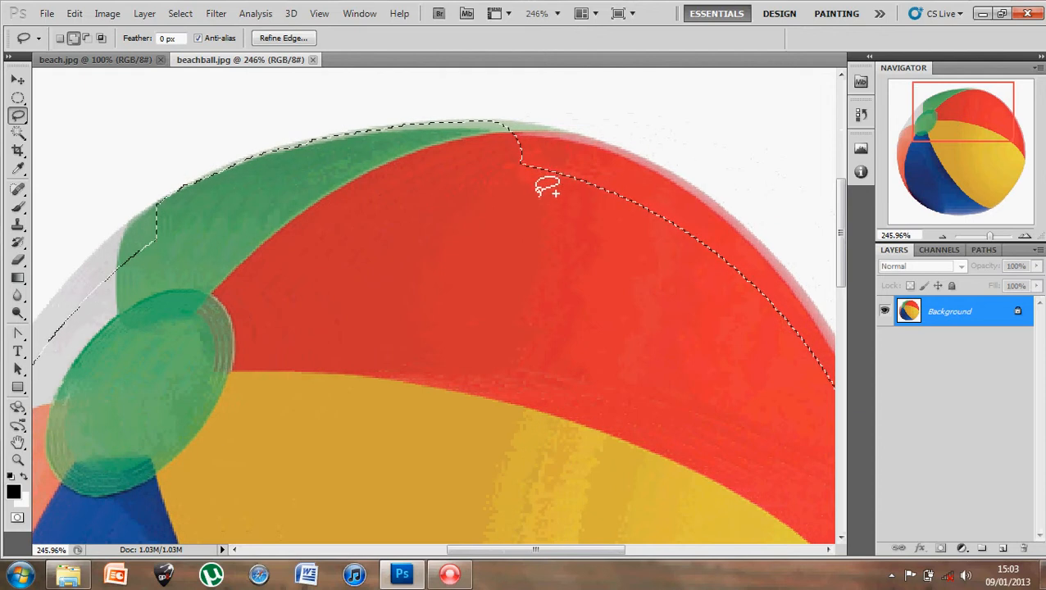
{"action": "left_click_drag", "start_coordinate": [508, 161], "coordinate": [498, 122]}
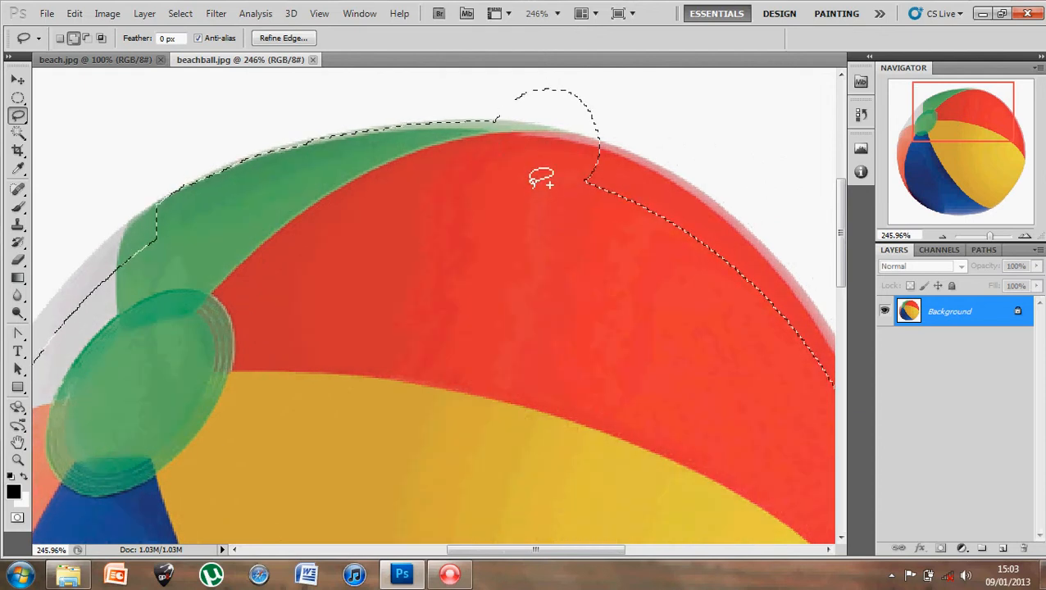
{"action": "left_click", "coordinate": [86, 39]}
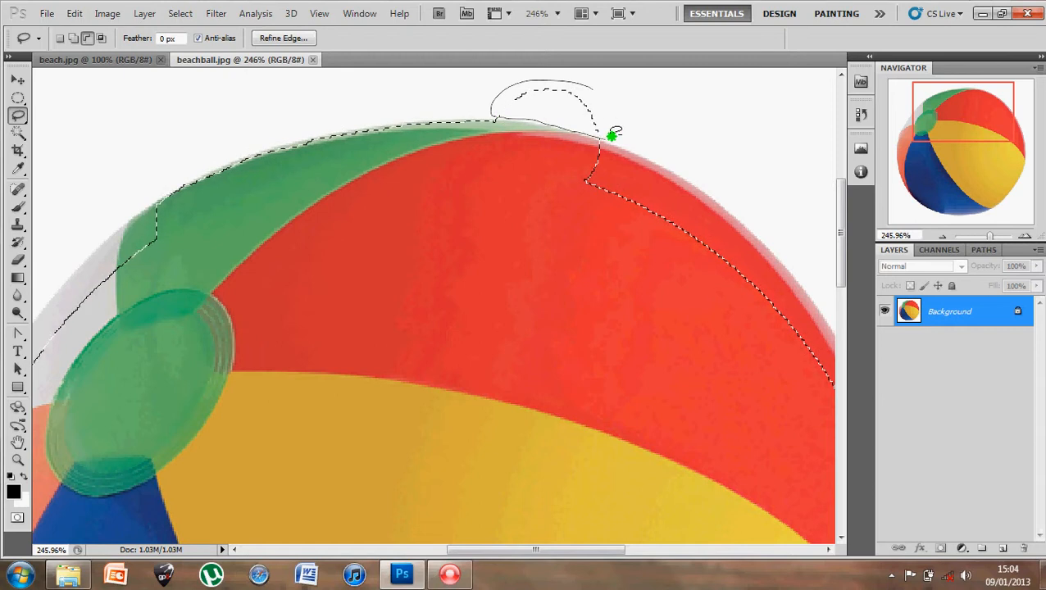
{"action": "left_click_drag", "start_coordinate": [591, 88], "coordinate": [592, 90]}
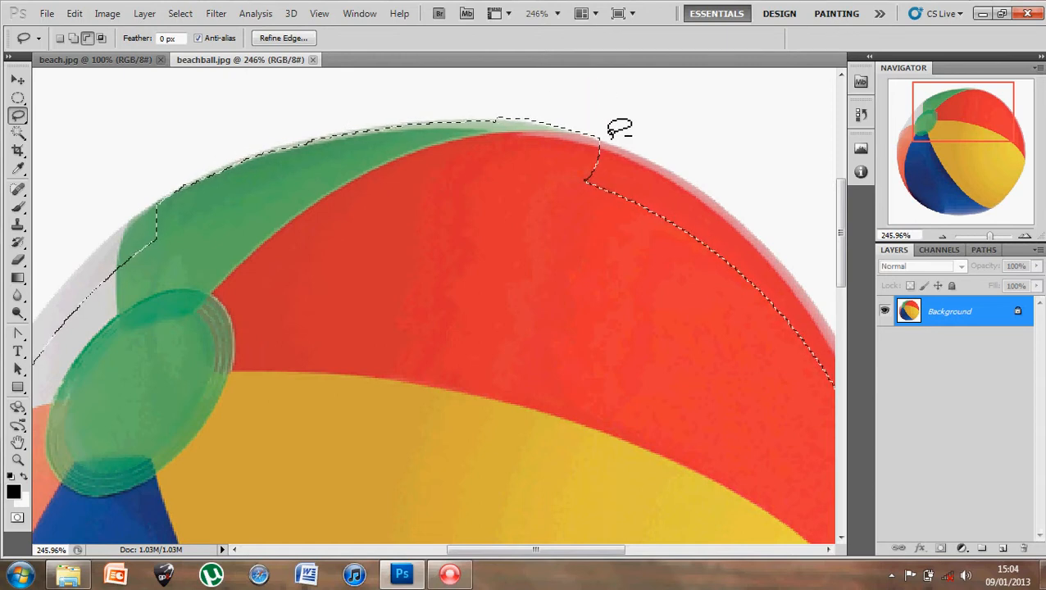
{"action": "left_click_drag", "start_coordinate": [989, 238], "coordinate": [985, 238]}
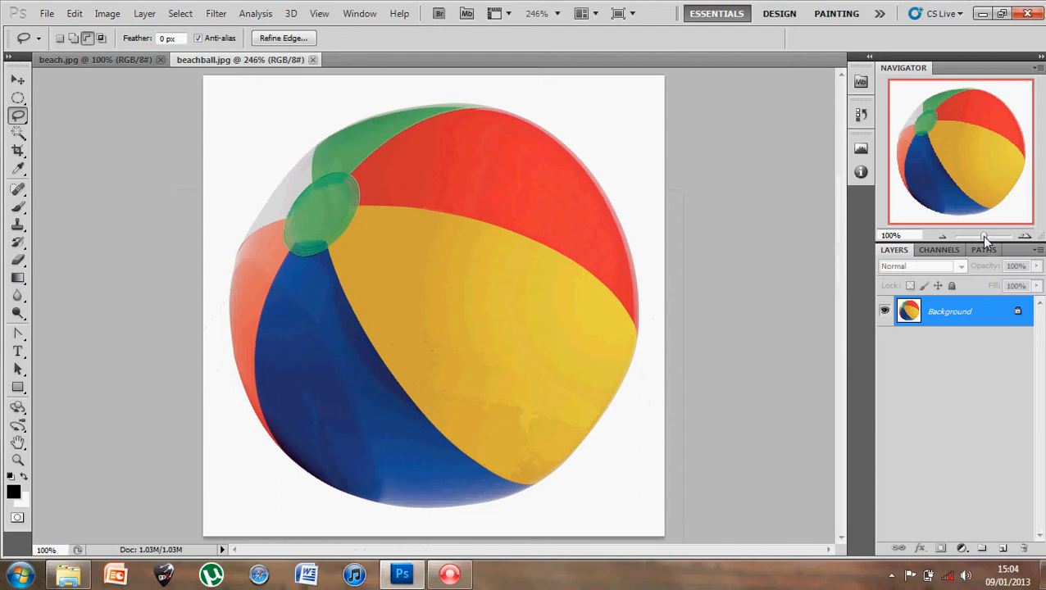
{"action": "left_click", "coordinate": [464, 580]}
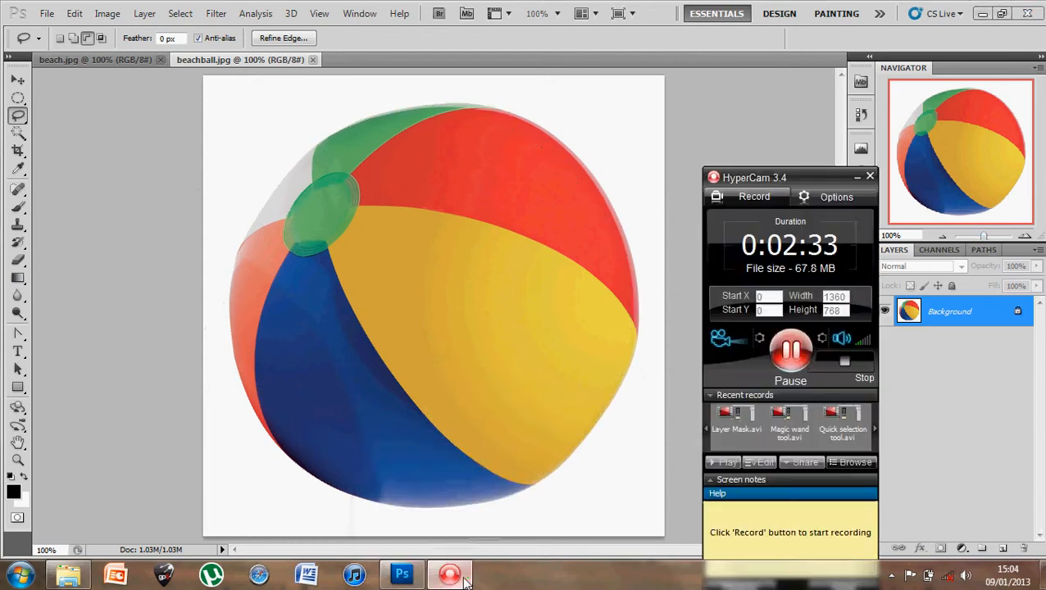
{"action": "left_click", "coordinate": [857, 178]}
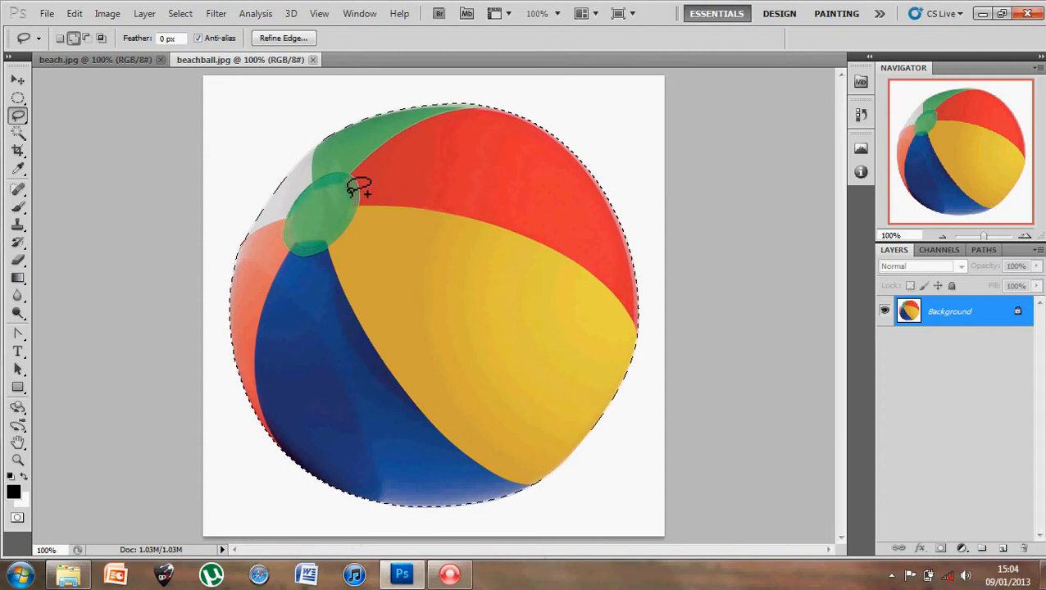
Copy the selected ball, paste it into beach.jpg as a new layer, and name that layer Beachball
{"action": "left_click", "coordinate": [82, 16]}
{"action": "left_click", "coordinate": [112, 100]}
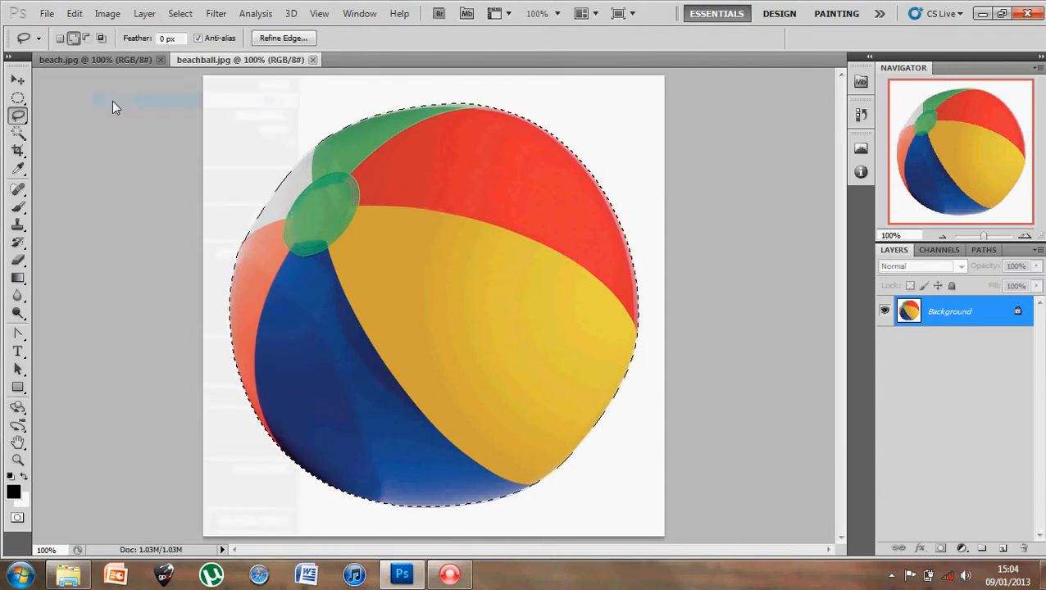
{"action": "left_click", "coordinate": [109, 60]}
{"action": "left_click", "coordinate": [76, 14]}
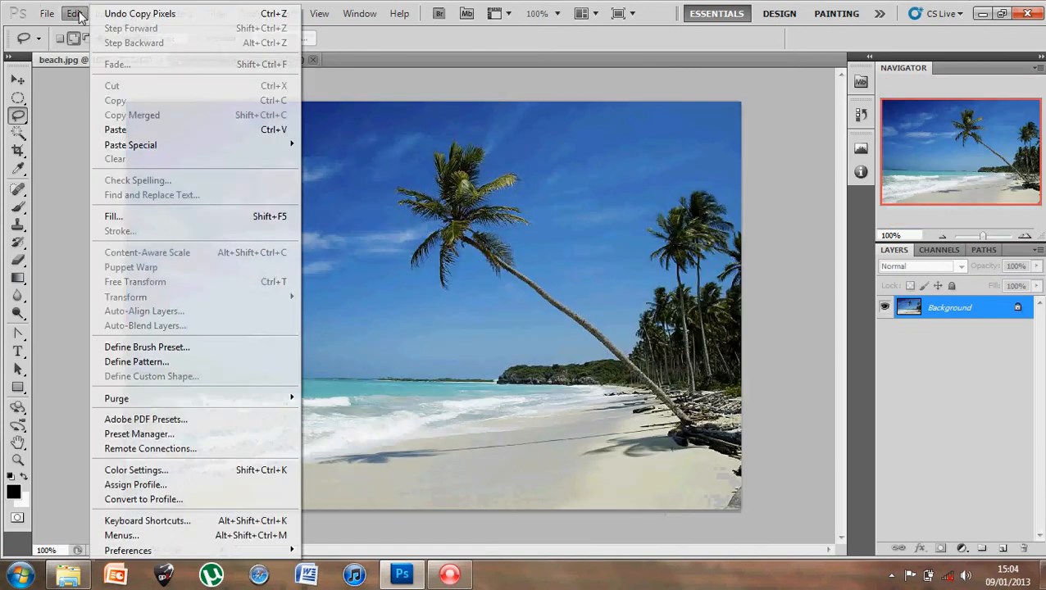
{"action": "left_click", "coordinate": [115, 130]}
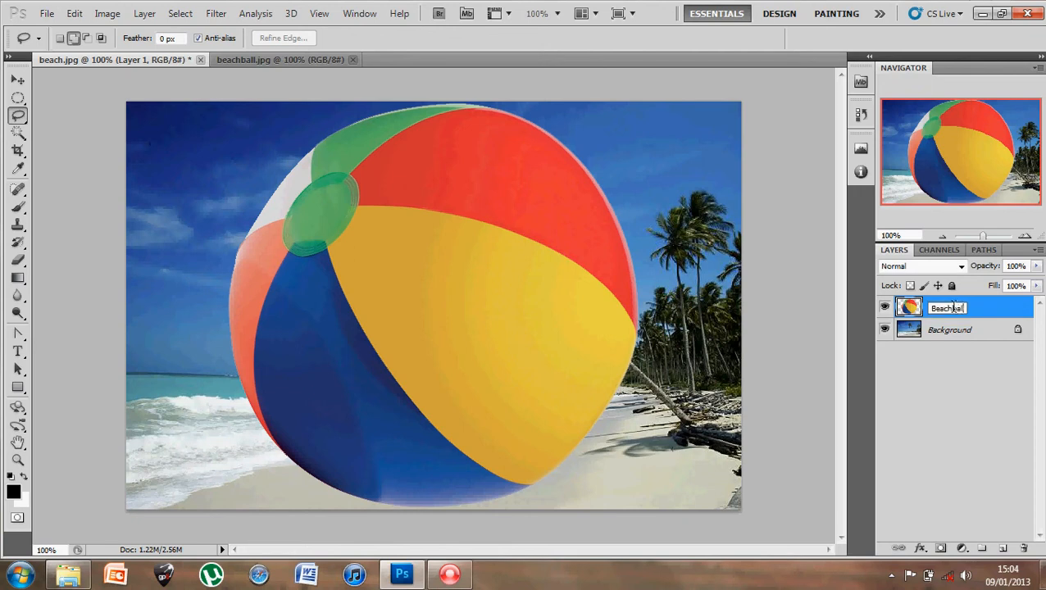
{"action": "key", "text": "Return"}
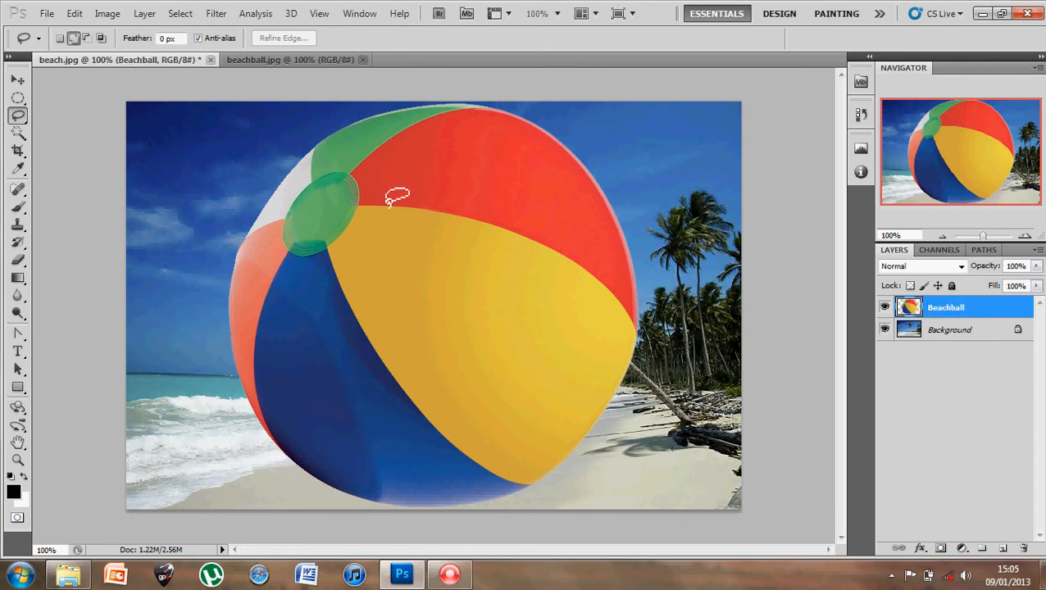
Move the pasted ball toward the left edge of the beach photo with the Move tool
{"action": "left_click", "coordinate": [16, 78]}
{"action": "mouse_move", "coordinate": [474, 194]}
{"action": "left_mouse_down"}
{"action": "mouse_move", "coordinate": [542, 240]}
{"action": "mouse_move", "coordinate": [673, 147]}
{"action": "mouse_move", "coordinate": [474, 111]}
{"action": "mouse_move", "coordinate": [226, 157]}
{"action": "mouse_move", "coordinate": [259, 366]}
{"action": "mouse_move", "coordinate": [668, 257]}
{"action": "mouse_move", "coordinate": [479, 148]}
{"action": "mouse_move", "coordinate": [377, 205]}
{"action": "mouse_move", "coordinate": [388, 199]}
{"action": "left_mouse_up"}
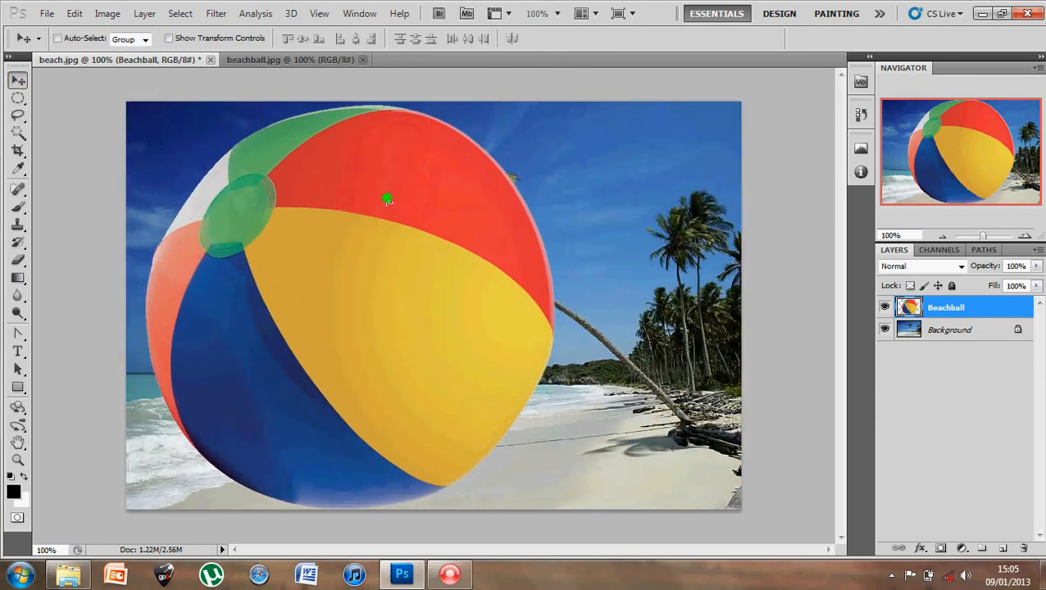
{"action": "left_click", "coordinate": [74, 14]}
{"action": "mouse_move", "coordinate": [153, 298]}
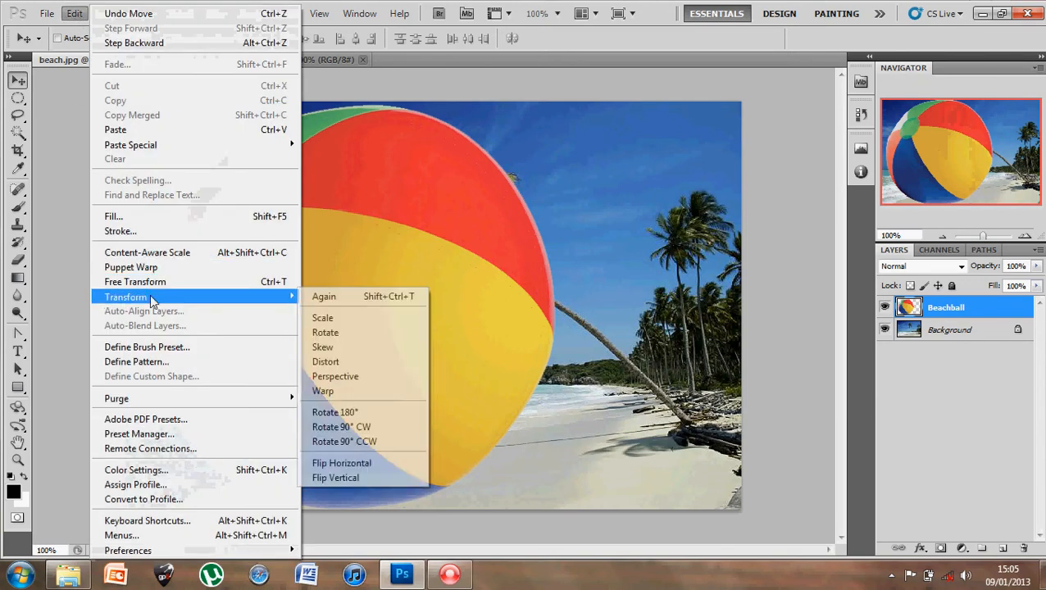
{"action": "left_click", "coordinate": [345, 320]}
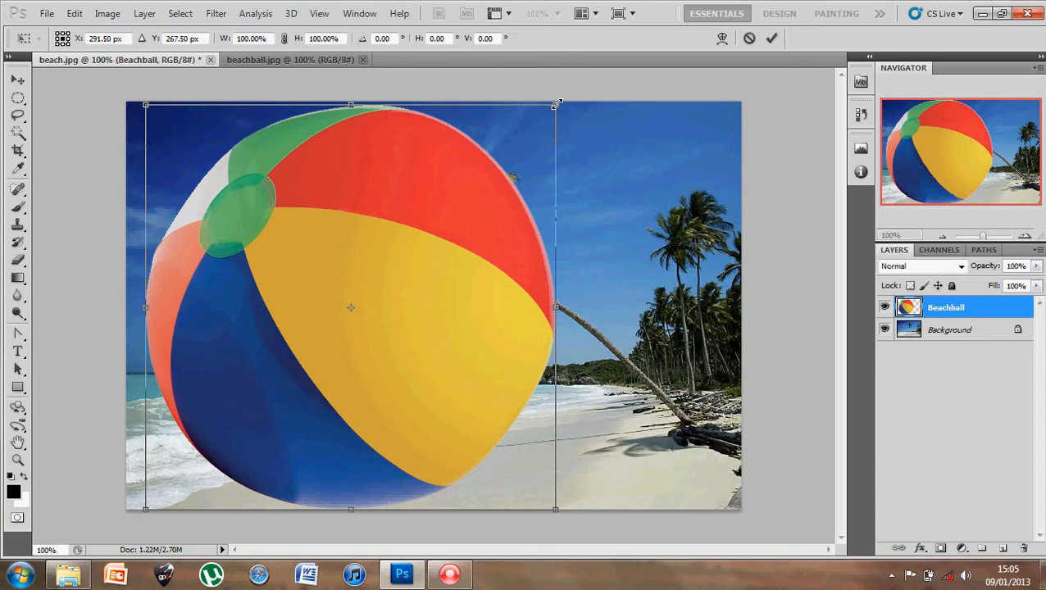
{"action": "mouse_move", "coordinate": [557, 104]}
{"action": "left_mouse_down"}
{"action": "mouse_move", "coordinate": [331, 198]}
{"action": "mouse_move", "coordinate": [429, 301]}
{"action": "mouse_move", "coordinate": [559, 255]}
{"action": "mouse_move", "coordinate": [553, 140]}
{"action": "mouse_move", "coordinate": [437, 133]}
{"action": "mouse_move", "coordinate": [506, 233]}
{"action": "mouse_move", "coordinate": [574, 260]}
{"action": "mouse_move", "coordinate": [568, 170]}
{"action": "mouse_move", "coordinate": [543, 122]}
{"action": "mouse_move", "coordinate": [568, 115]}
{"action": "mouse_move", "coordinate": [548, 111]}
{"action": "left_mouse_up"}
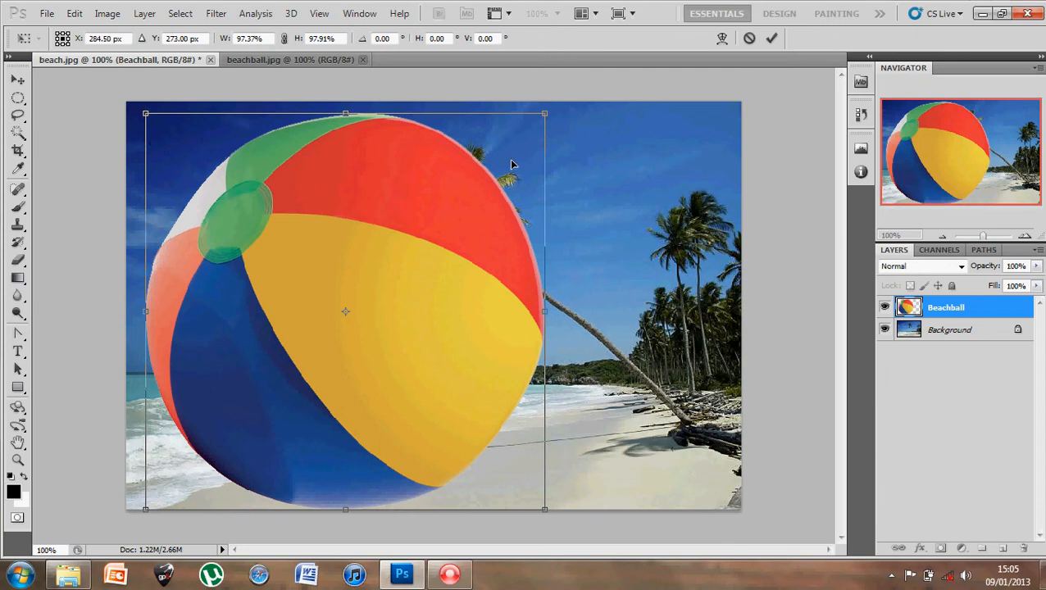
{"action": "left_click", "coordinate": [748, 39]}
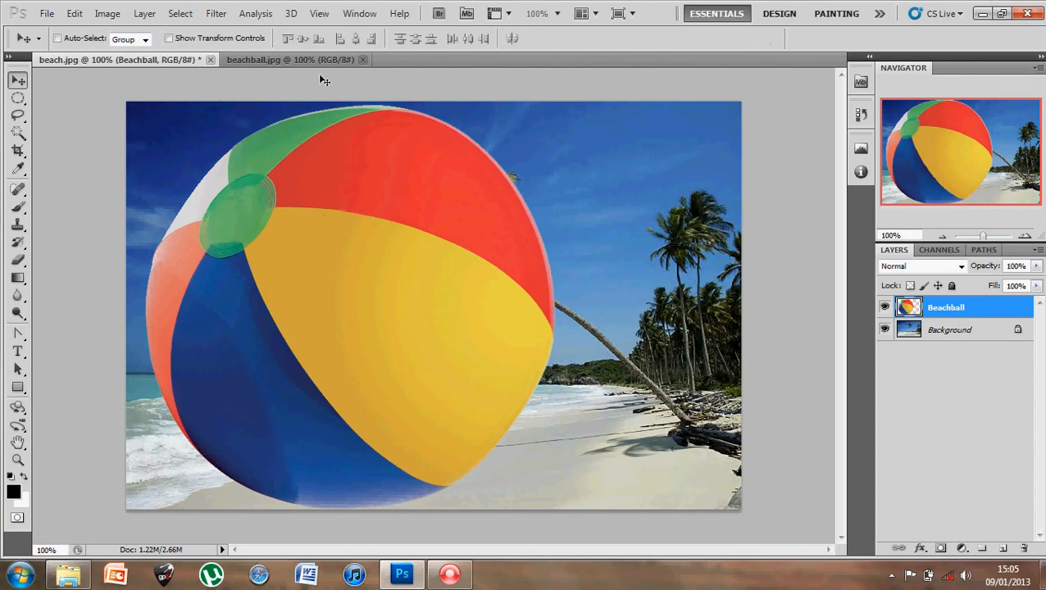
Scale the Beachball layer proportionally to about 17% and place the ball over the breaking waves beside the shore
{"action": "left_click", "coordinate": [74, 13]}
{"action": "mouse_move", "coordinate": [152, 299]}
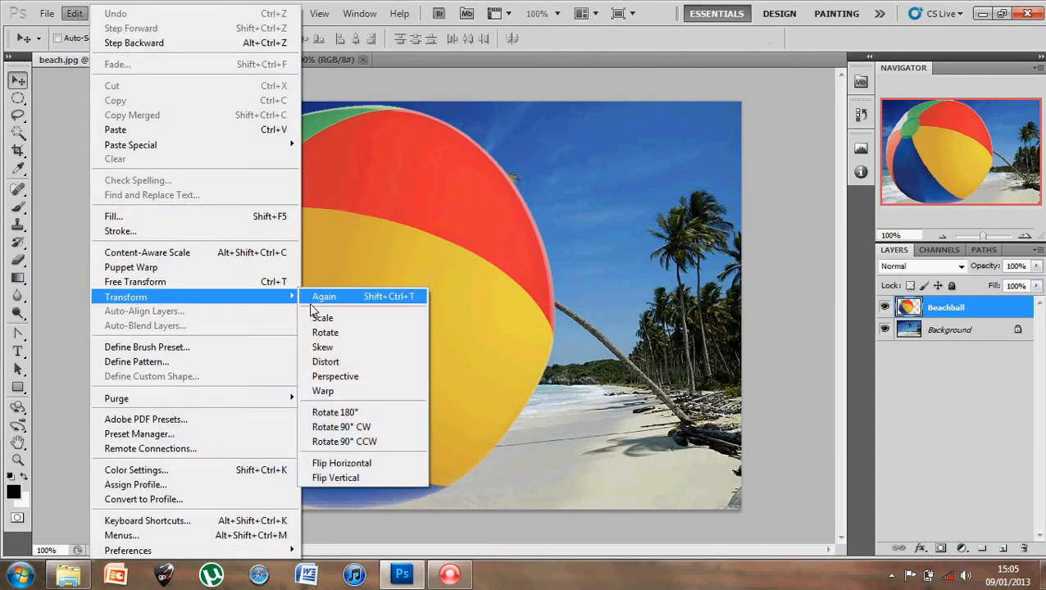
{"action": "left_click", "coordinate": [323, 317]}
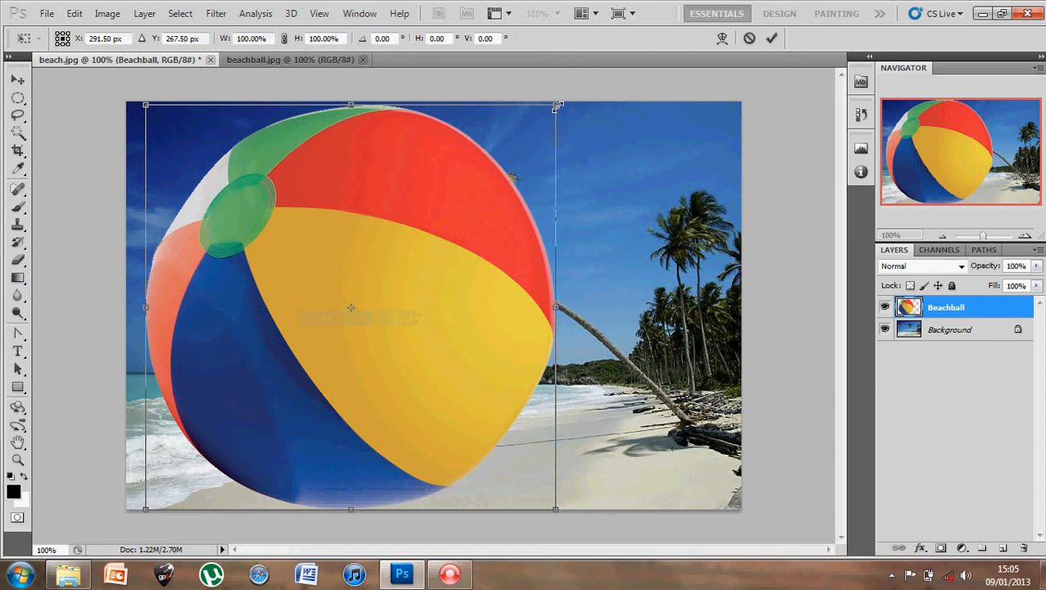
{"action": "mouse_move", "coordinate": [557, 107]}
{"action": "left_mouse_down"}
{"action": "mouse_move", "coordinate": [385, 214]}
{"action": "mouse_move", "coordinate": [463, 364]}
{"action": "mouse_move", "coordinate": [276, 308]}
{"action": "mouse_move", "coordinate": [436, 186]}
{"action": "mouse_move", "coordinate": [506, 324]}
{"action": "mouse_move", "coordinate": [367, 350]}
{"action": "mouse_move", "coordinate": [457, 185]}
{"action": "mouse_move", "coordinate": [358, 363]}
{"action": "mouse_move", "coordinate": [413, 244]}
{"action": "mouse_move", "coordinate": [237, 419]}
{"action": "left_mouse_up"}
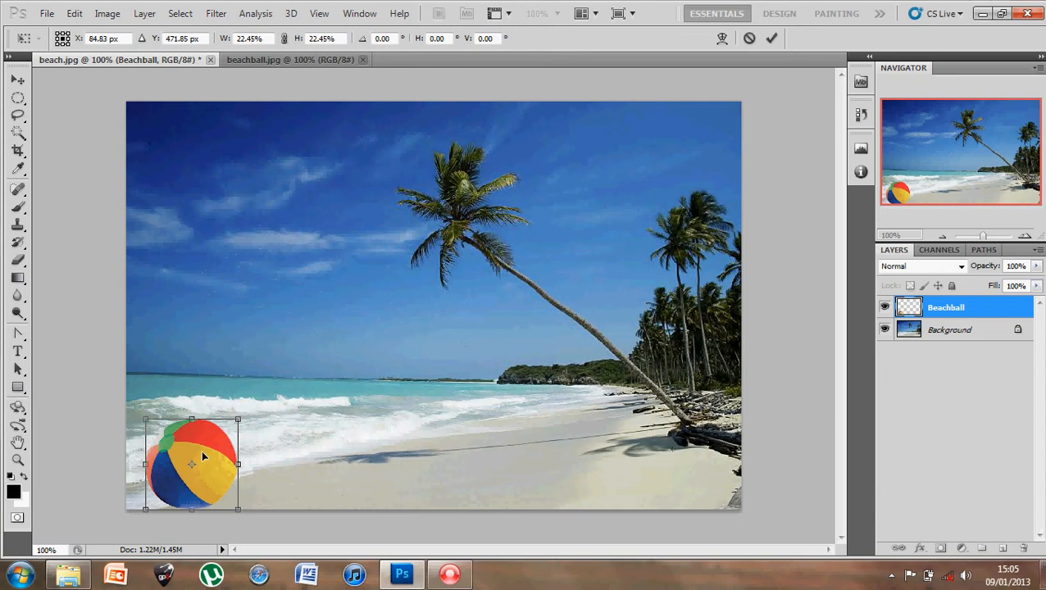
{"action": "left_click_drag", "start_coordinate": [205, 457], "coordinate": [329, 375]}
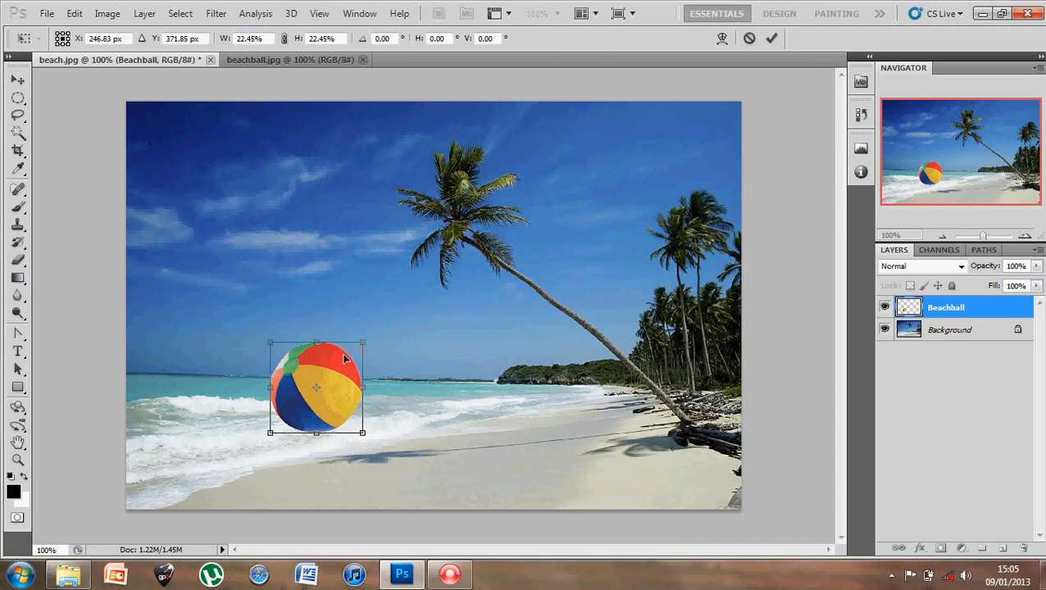
{"action": "left_click_drag", "start_coordinate": [361, 343], "coordinate": [341, 365]}
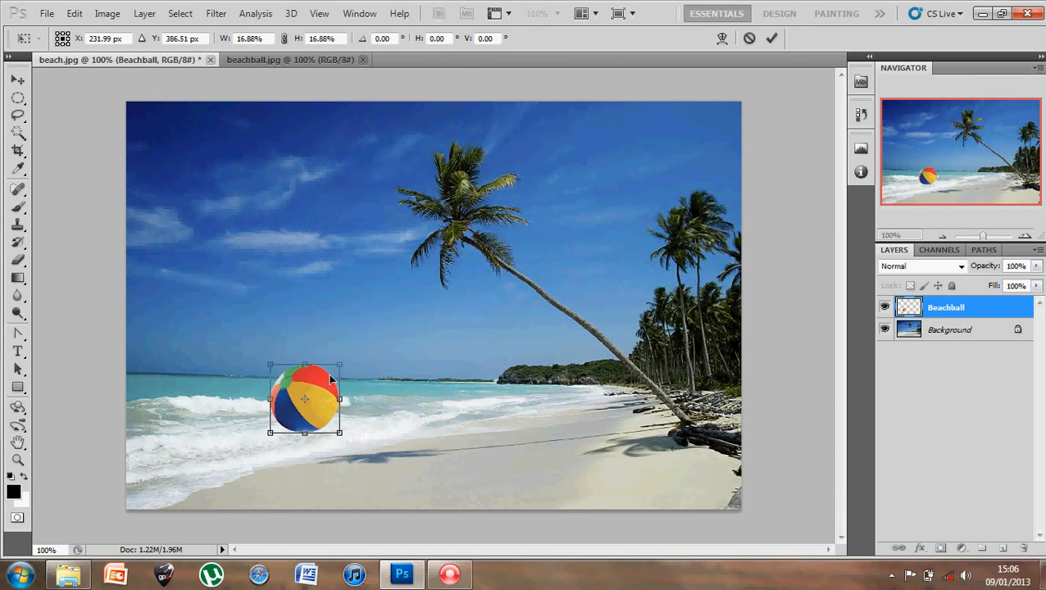
{"action": "left_click", "coordinate": [770, 40]}
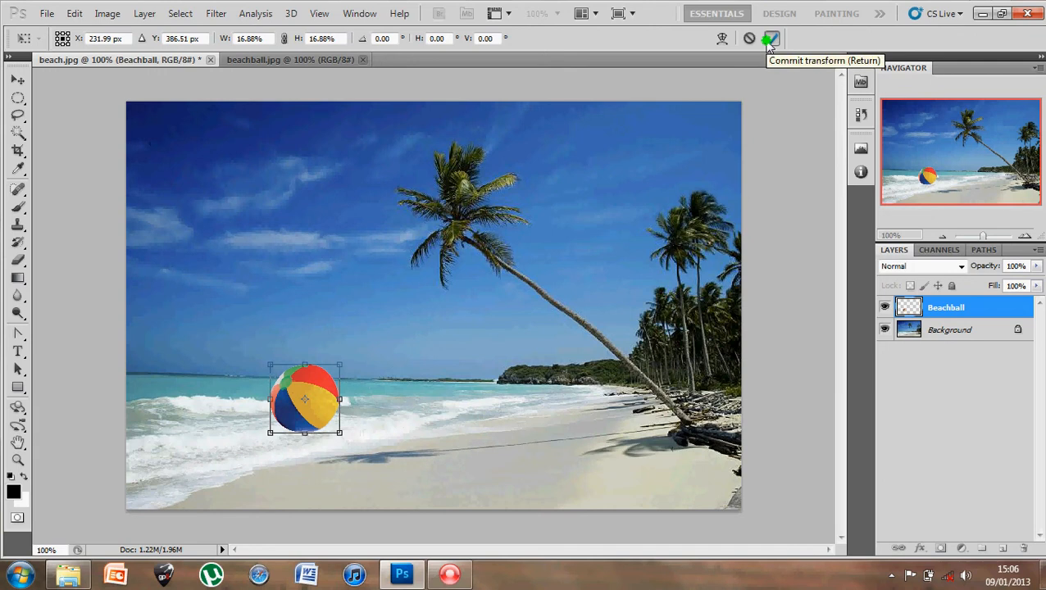
{"action": "left_click_drag", "start_coordinate": [314, 403], "coordinate": [270, 407]}
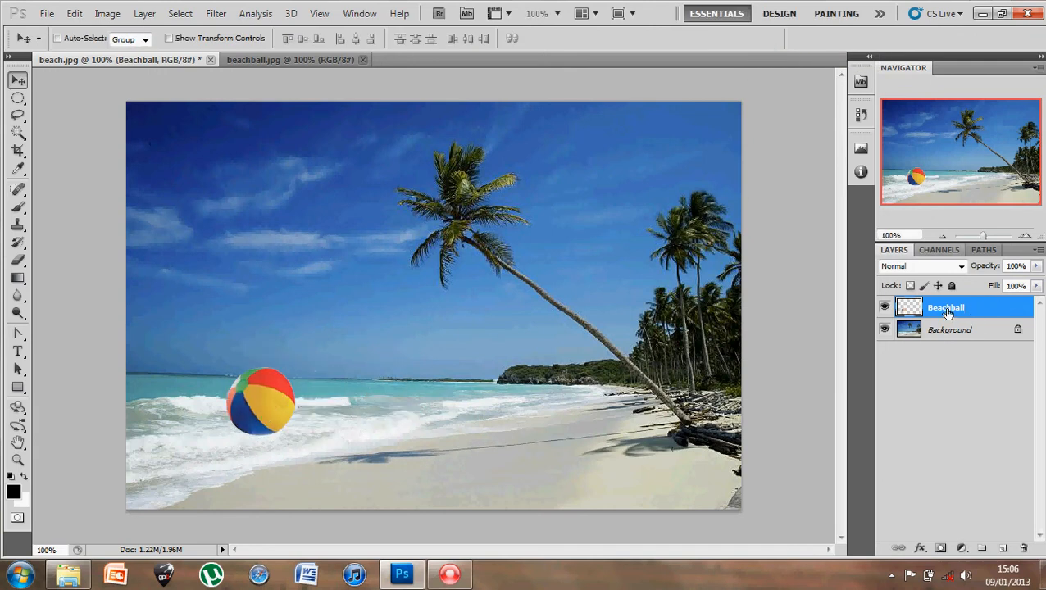
{"action": "left_click_drag", "start_coordinate": [355, 341], "coordinate": [278, 415]}
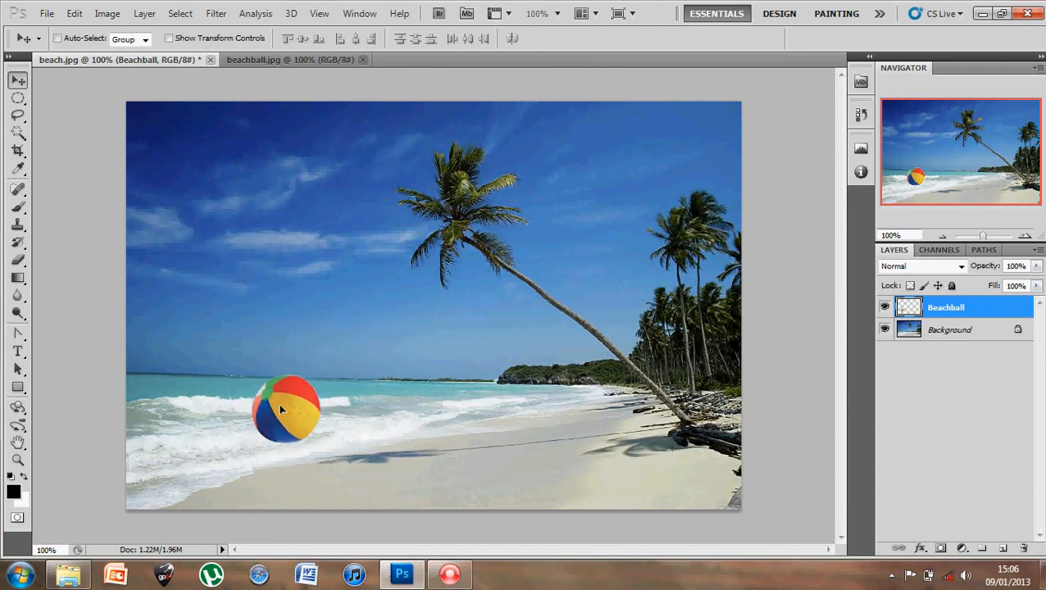
Duplicate the Beachball layer within beach.jpg under the name Beachball 2
{"action": "right_click", "coordinate": [995, 308]}
{"action": "left_click", "coordinate": [926, 260]}
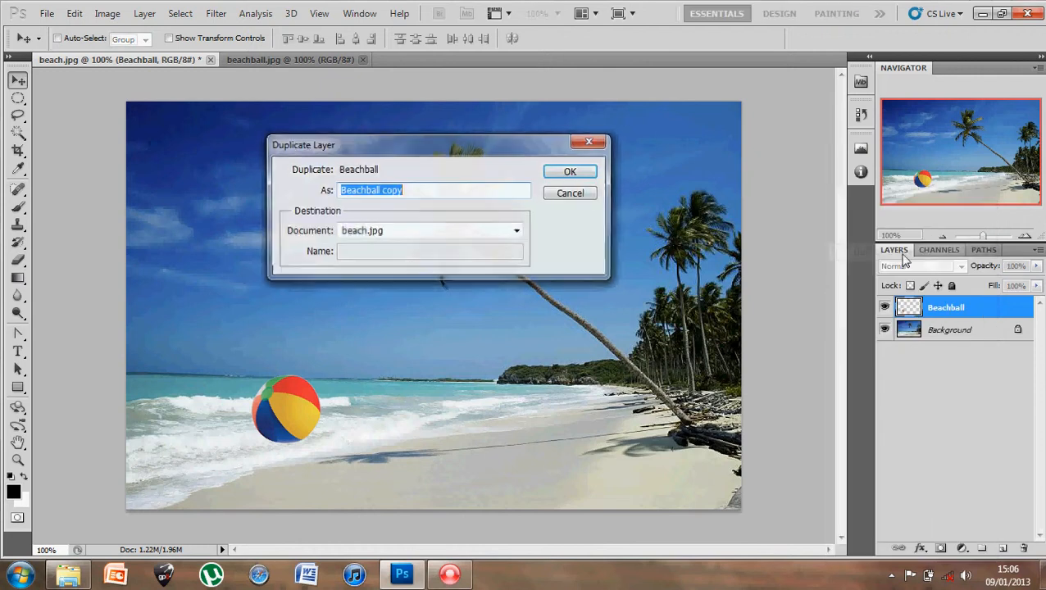
{"action": "left_click_drag", "start_coordinate": [401, 190], "coordinate": [381, 191]}
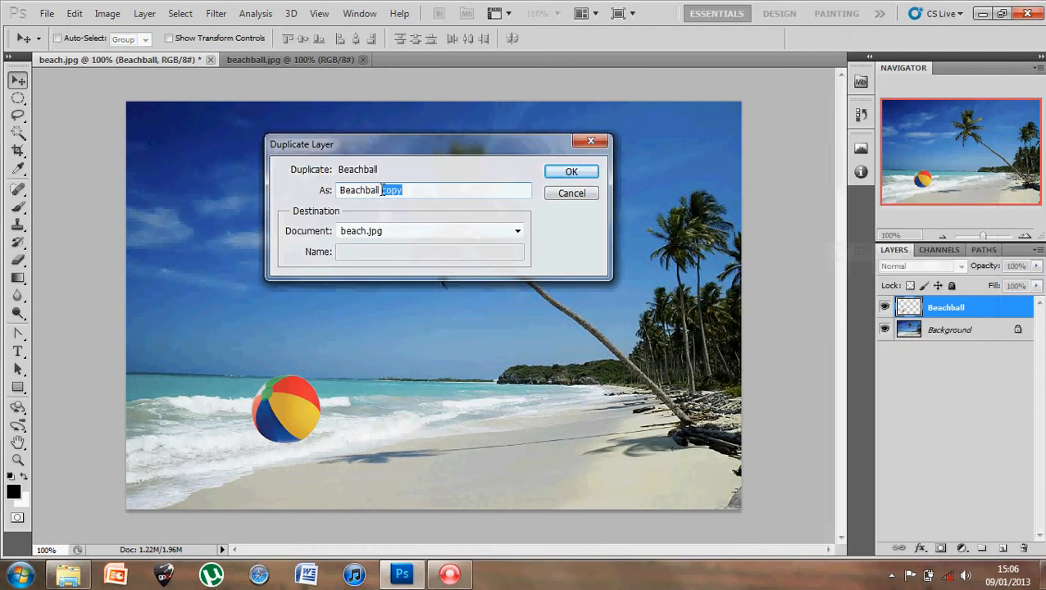
{"action": "type", "text": "2"}
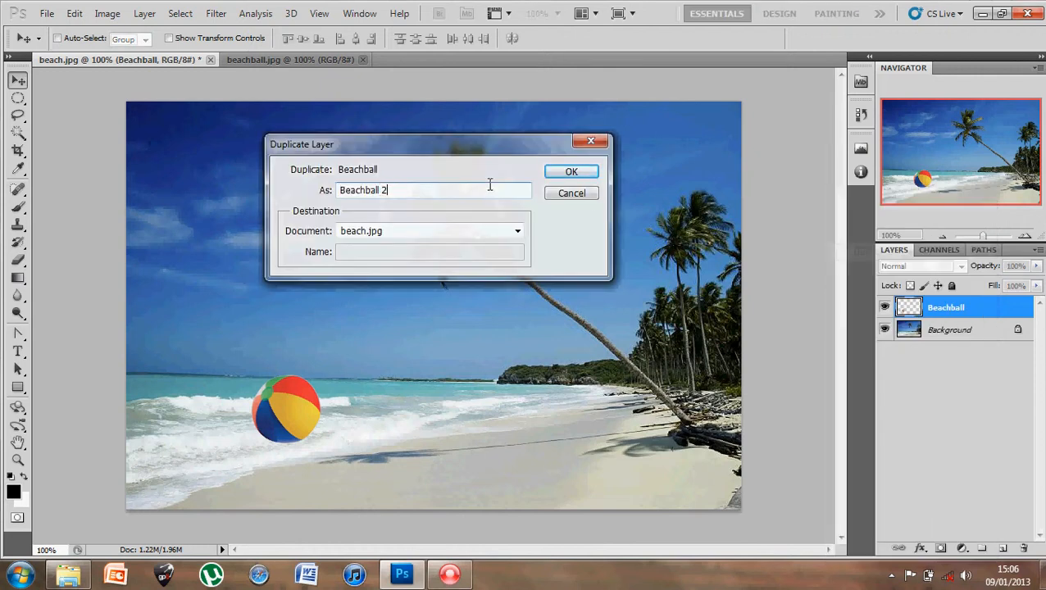
{"action": "left_click", "coordinate": [558, 179]}
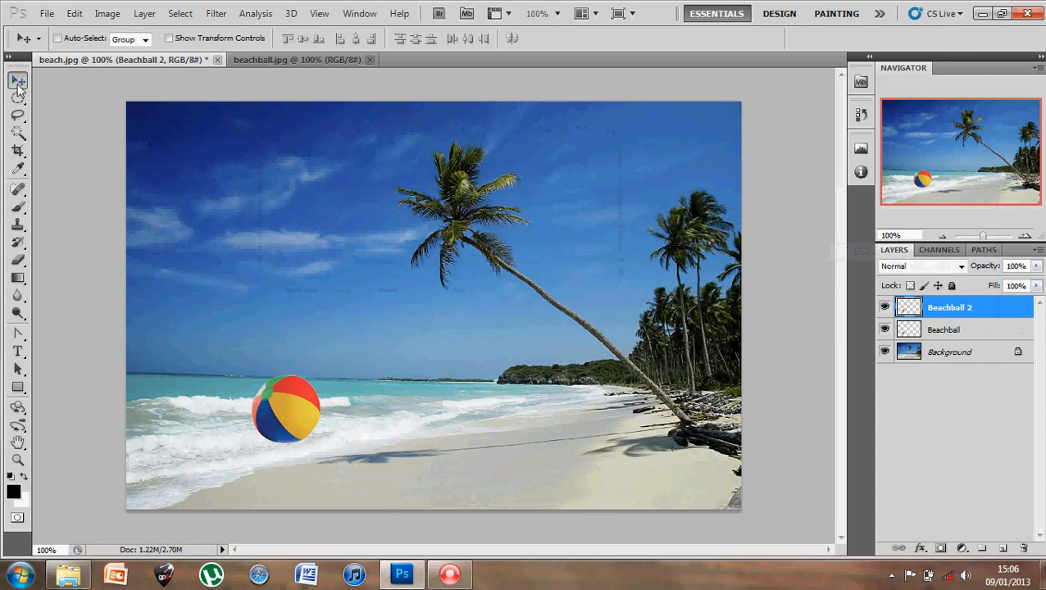
Move the Beachball 2 copy to the water's edge near the leaning palm, and shift the original ball slightly up and right
{"action": "left_click_drag", "start_coordinate": [273, 408], "coordinate": [537, 402]}
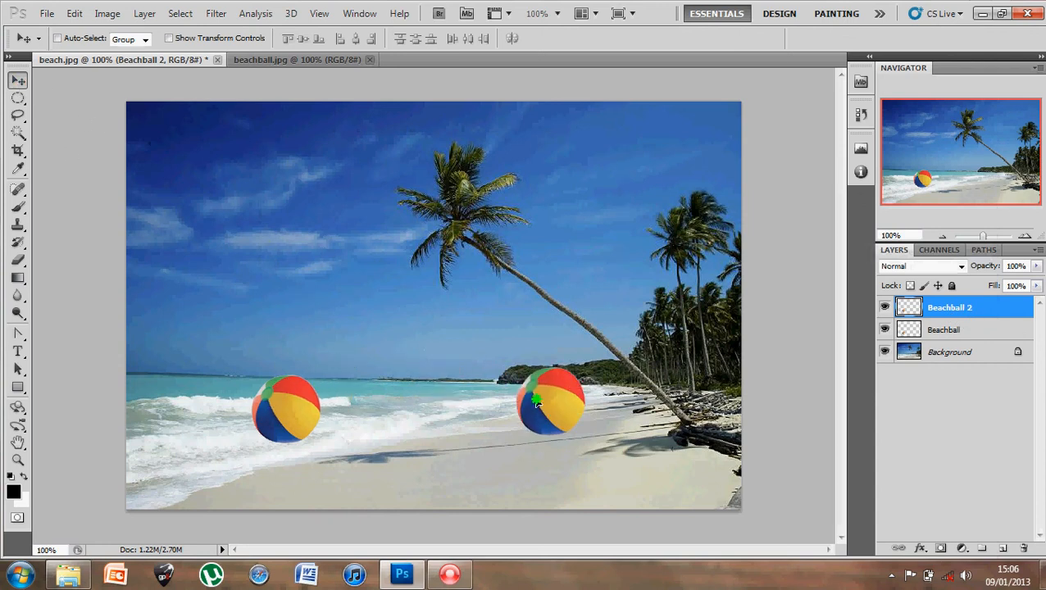
{"action": "left_click", "coordinate": [972, 335]}
{"action": "left_click_drag", "start_coordinate": [313, 401], "coordinate": [332, 391]}
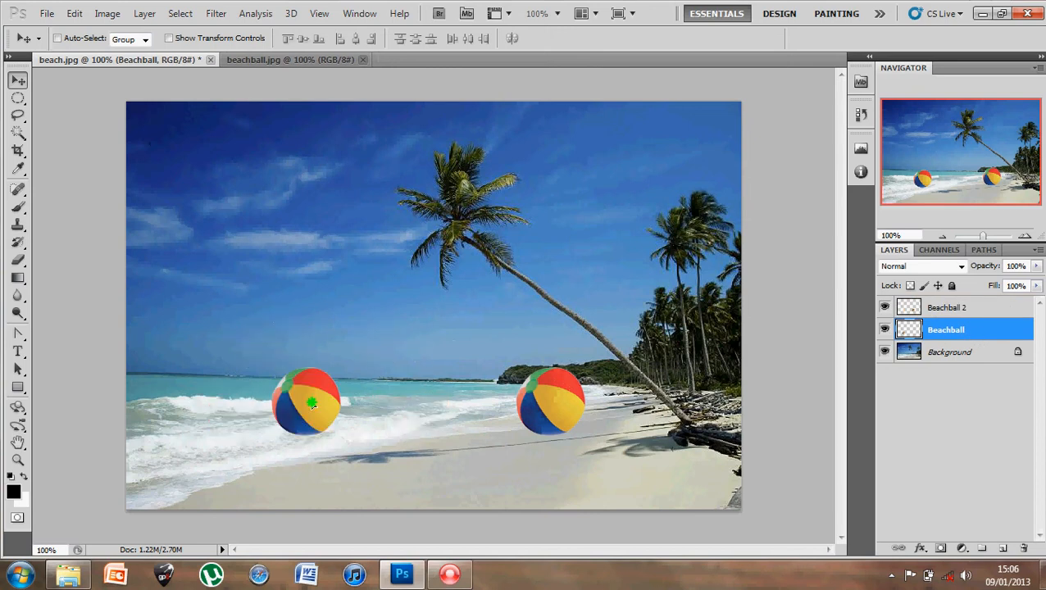
{"action": "left_click", "coordinate": [974, 315]}
{"action": "left_click_drag", "start_coordinate": [526, 344], "coordinate": [477, 352]}
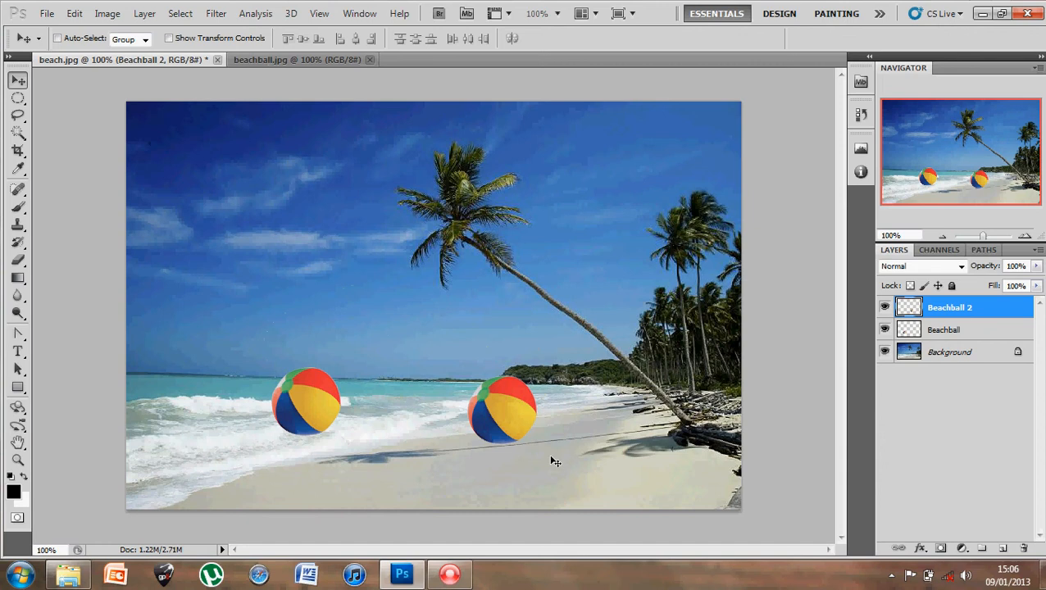
Rotate the Beachball 2 layer clockwise by about 98°
{"action": "left_click", "coordinate": [74, 14]}
{"action": "mouse_move", "coordinate": [159, 300]}
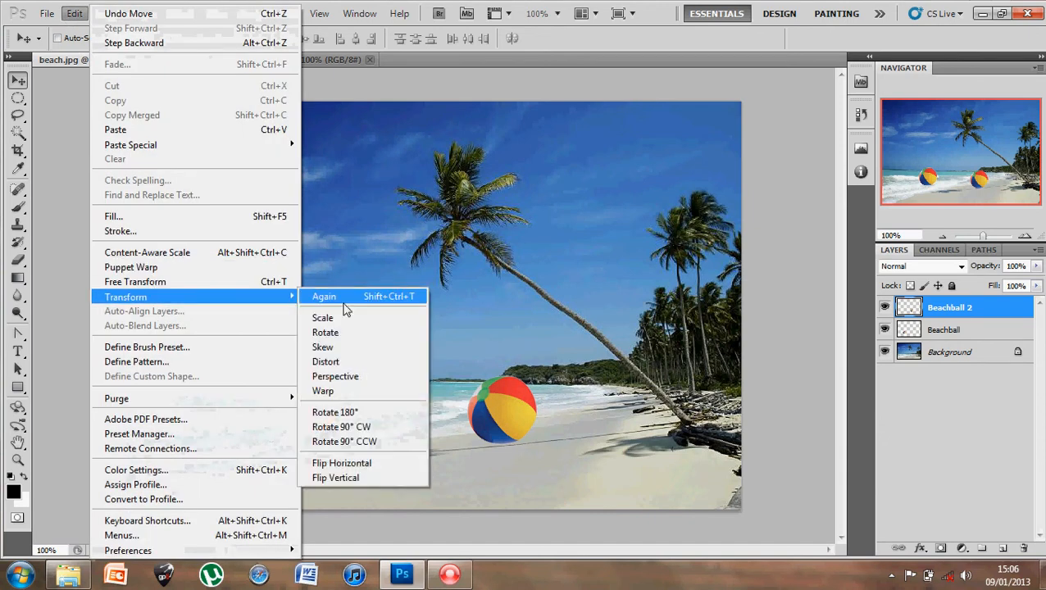
{"action": "left_click", "coordinate": [362, 332]}
{"action": "left_click_drag", "start_coordinate": [542, 366], "coordinate": [527, 428]}
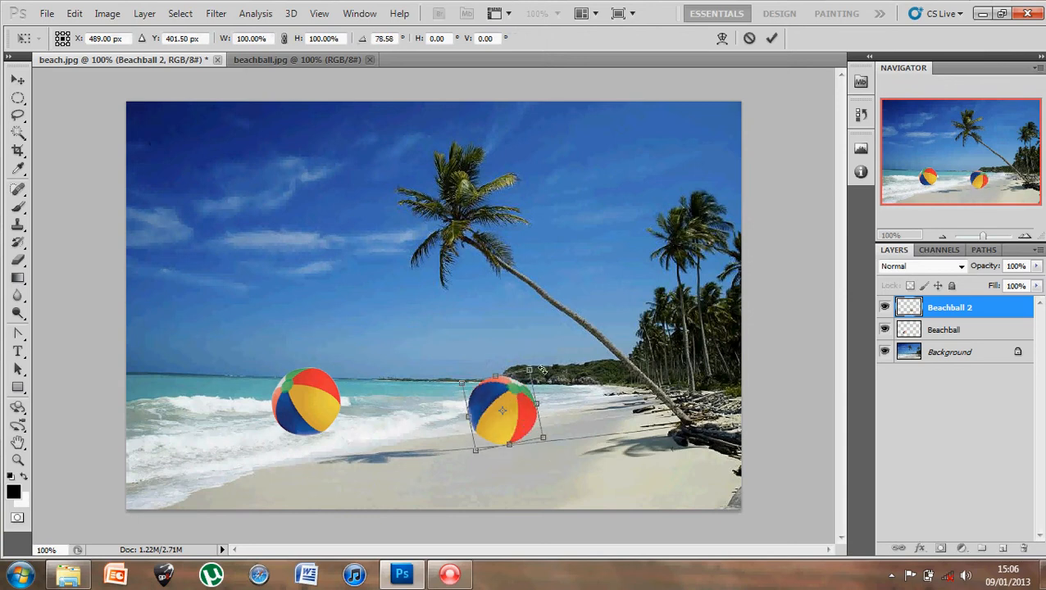
{"action": "left_click_drag", "start_coordinate": [540, 365], "coordinate": [561, 378]}
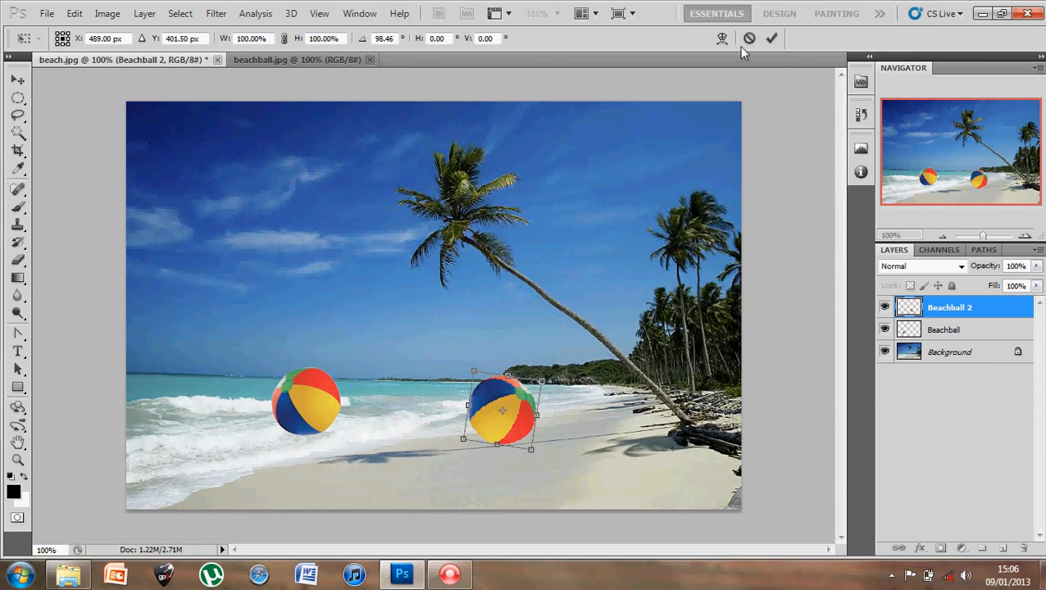
{"action": "left_click", "coordinate": [771, 39]}
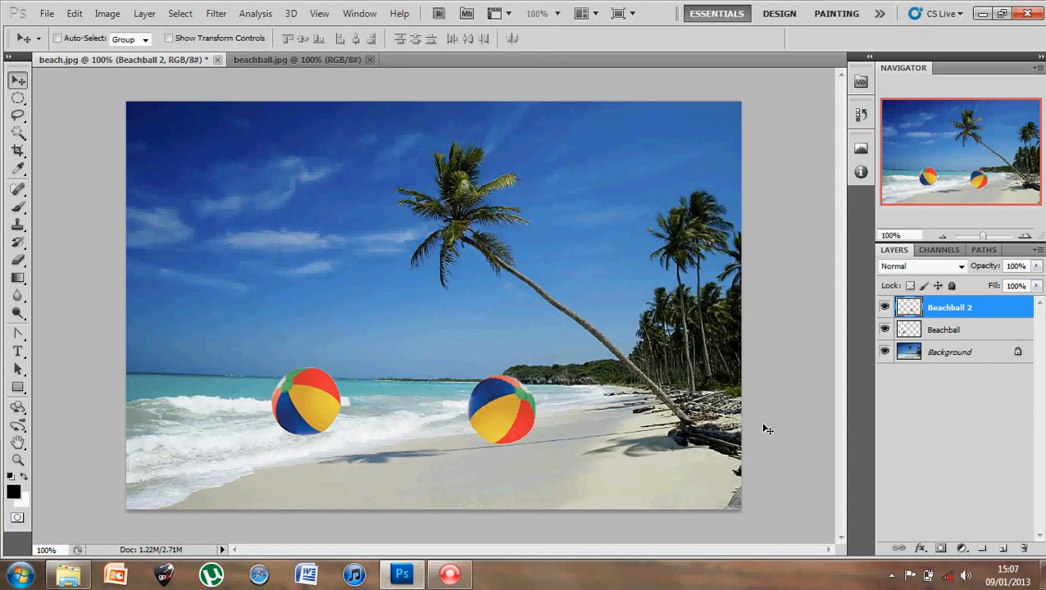
Scale the Beachball 2 layer proportionally down to about 58%
{"action": "left_click", "coordinate": [73, 13]}
{"action": "mouse_move", "coordinate": [255, 300]}
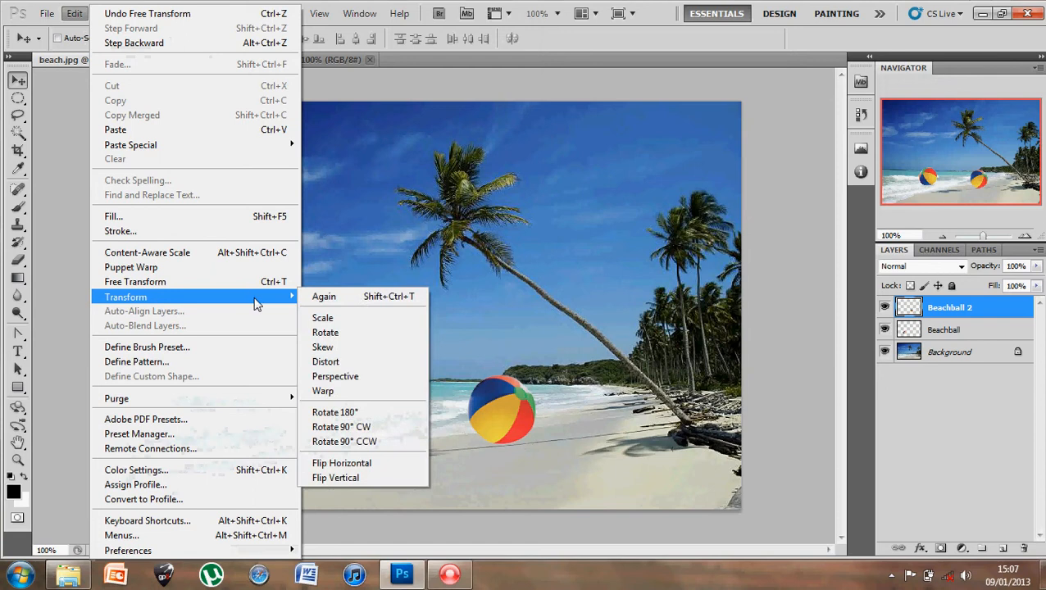
{"action": "left_click", "coordinate": [322, 317]}
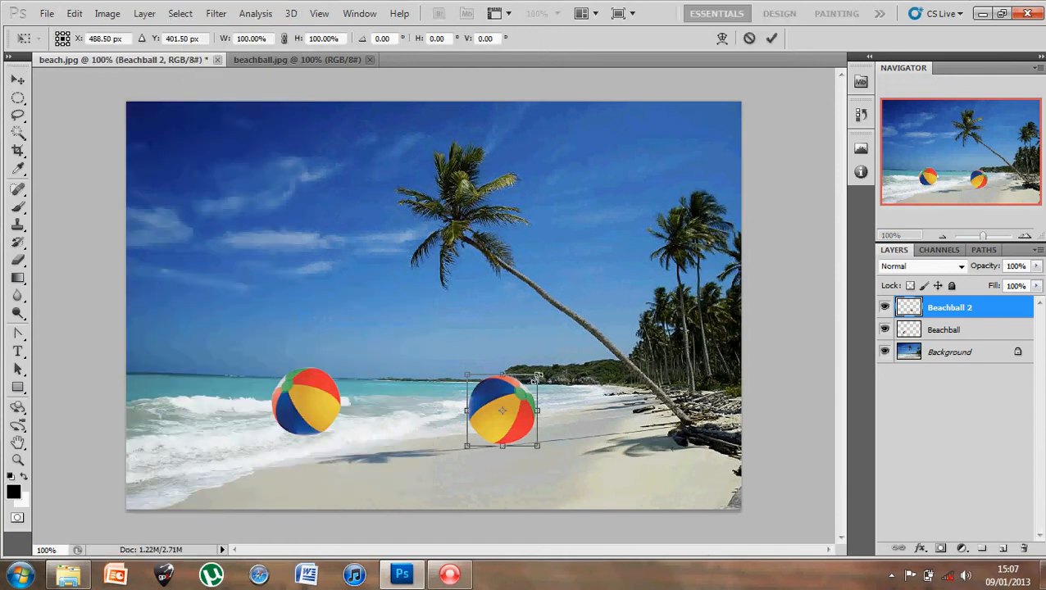
{"action": "left_click_drag", "start_coordinate": [530, 383], "coordinate": [502, 402]}
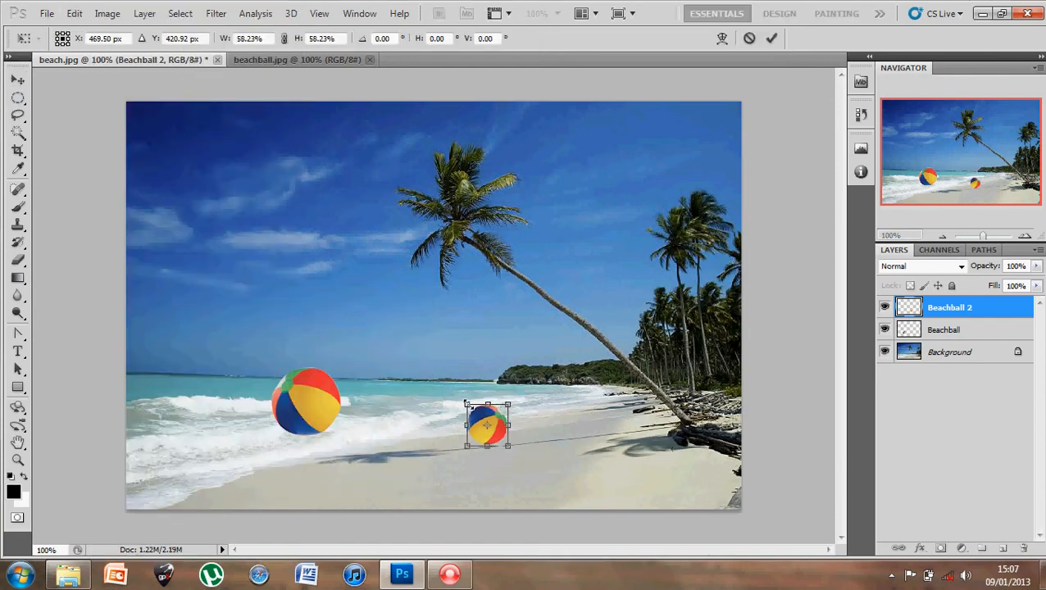
{"action": "left_click", "coordinate": [772, 38]}
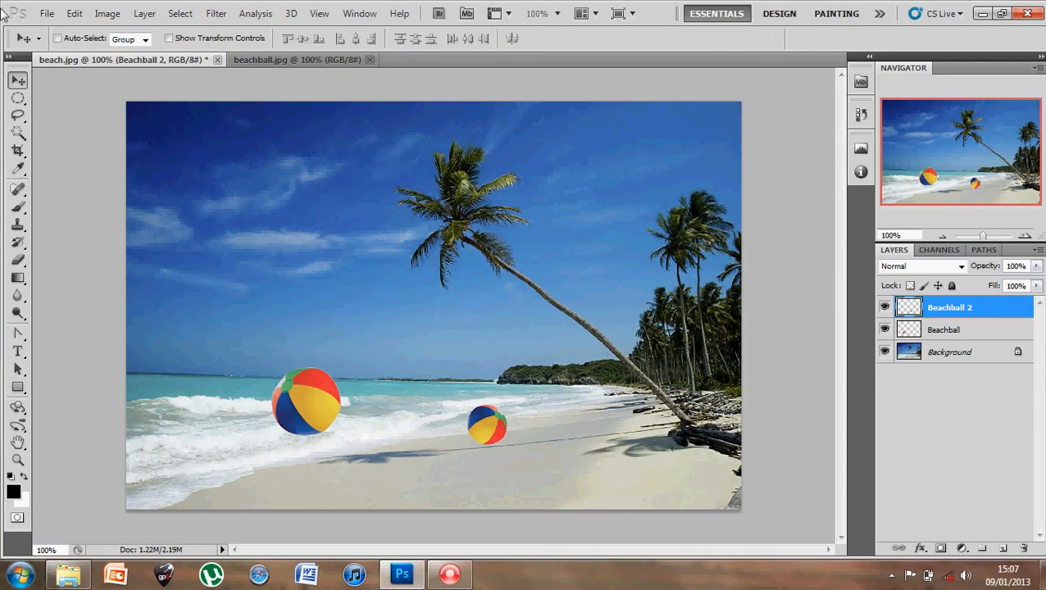
Examine the file formats and layer options offered for saving a copy of the composite, and leave without saving
{"action": "left_click", "coordinate": [47, 13]}
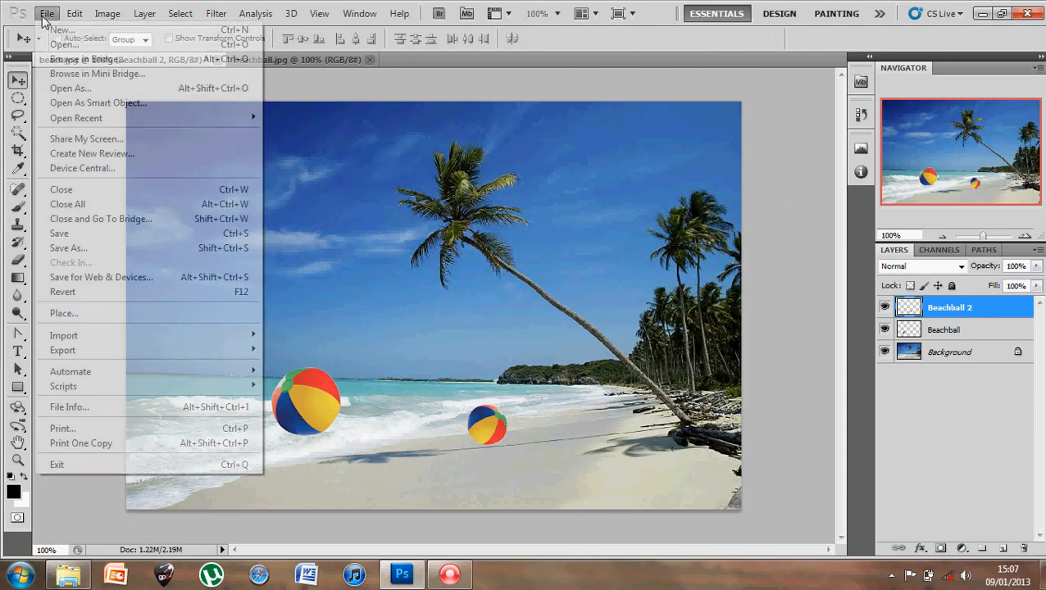
{"action": "left_click", "coordinate": [78, 248]}
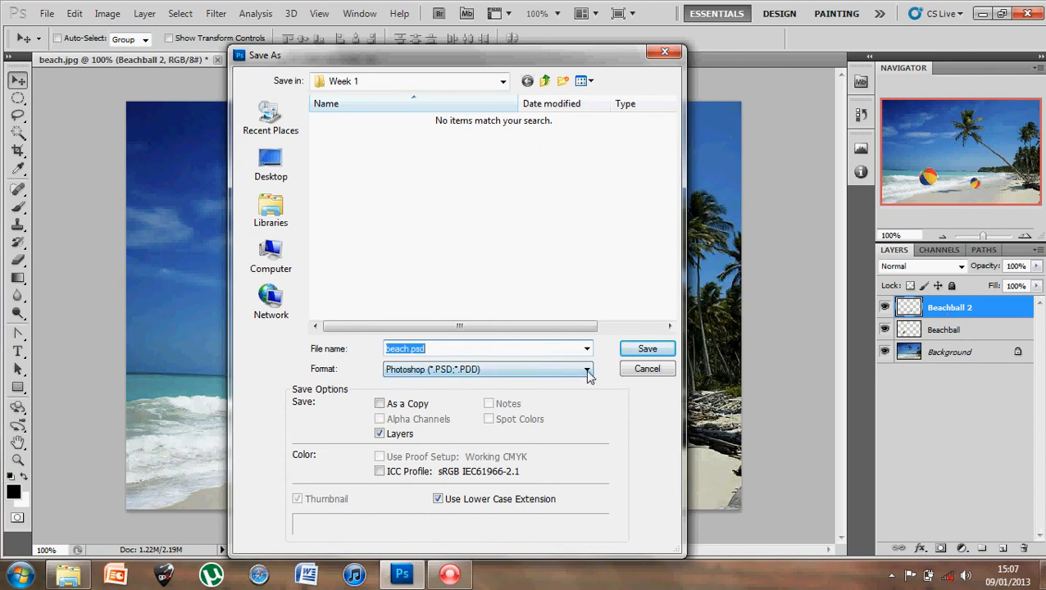
{"action": "left_click_drag", "start_coordinate": [520, 52], "coordinate": [564, 74]}
{"action": "left_click", "coordinate": [637, 379]}
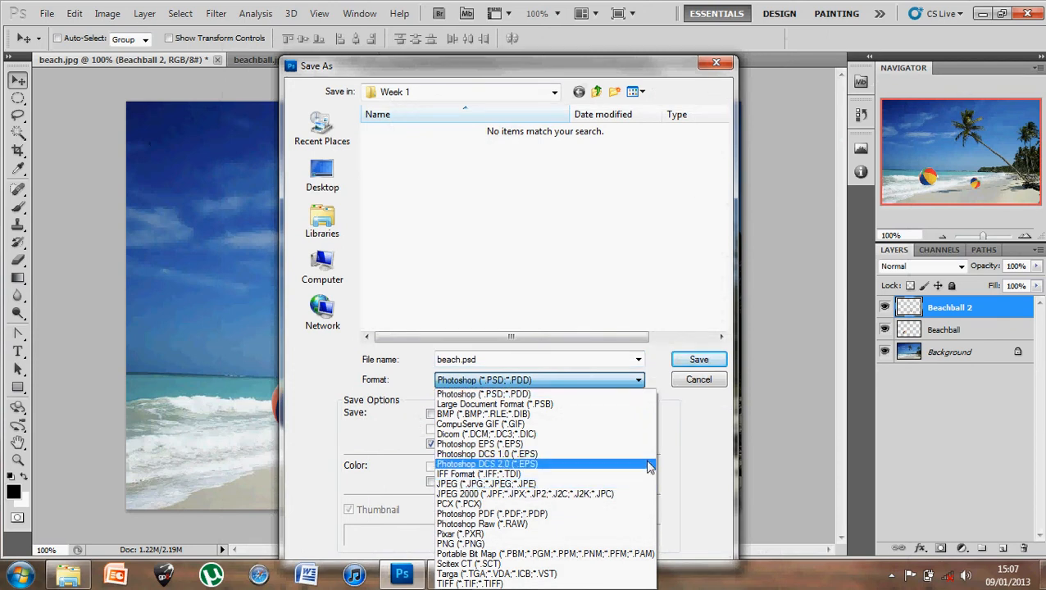
{"action": "left_click", "coordinate": [678, 444]}
{"action": "left_click_drag", "start_coordinate": [659, 65], "coordinate": [561, 25]}
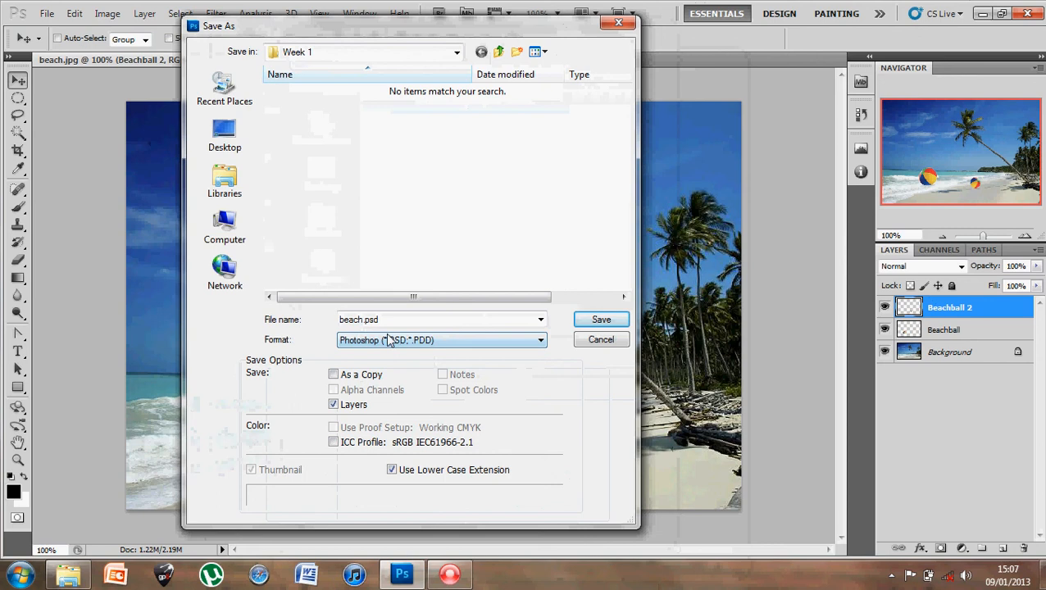
{"action": "left_click_drag", "start_coordinate": [390, 32], "coordinate": [464, 33]}
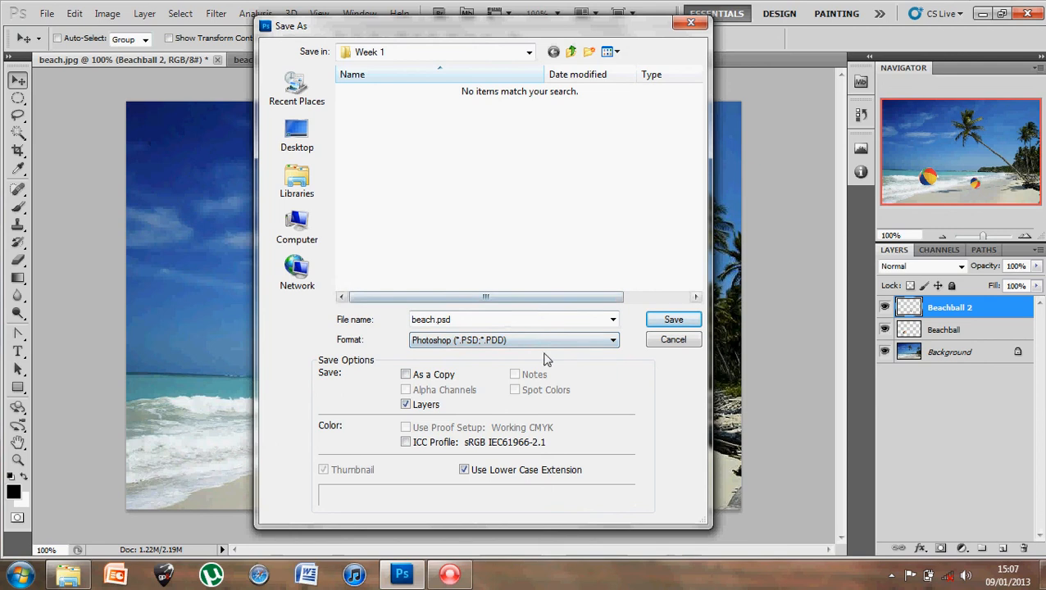
{"action": "left_click", "coordinate": [655, 341]}
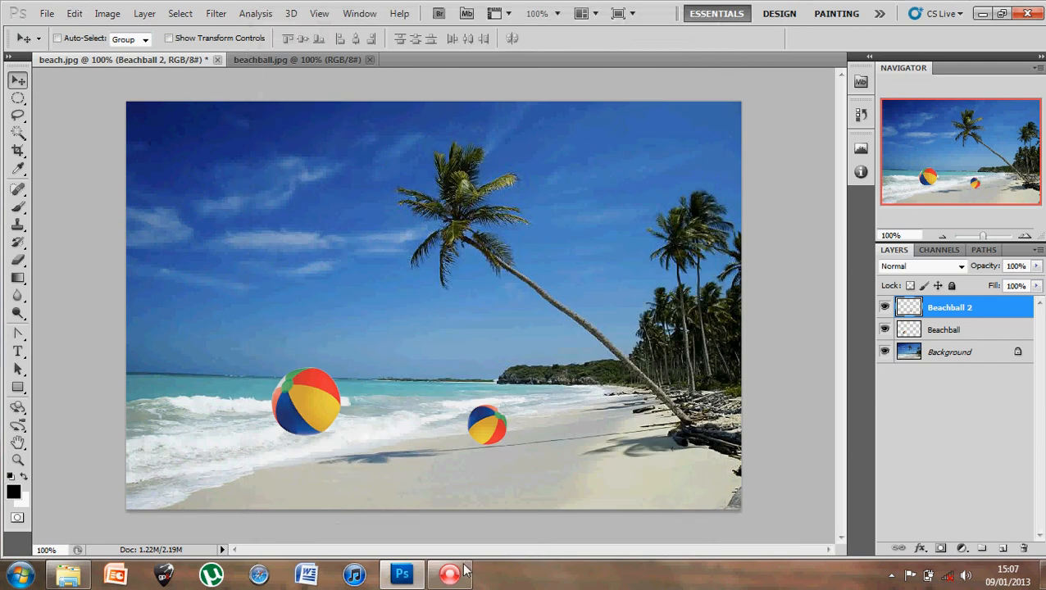